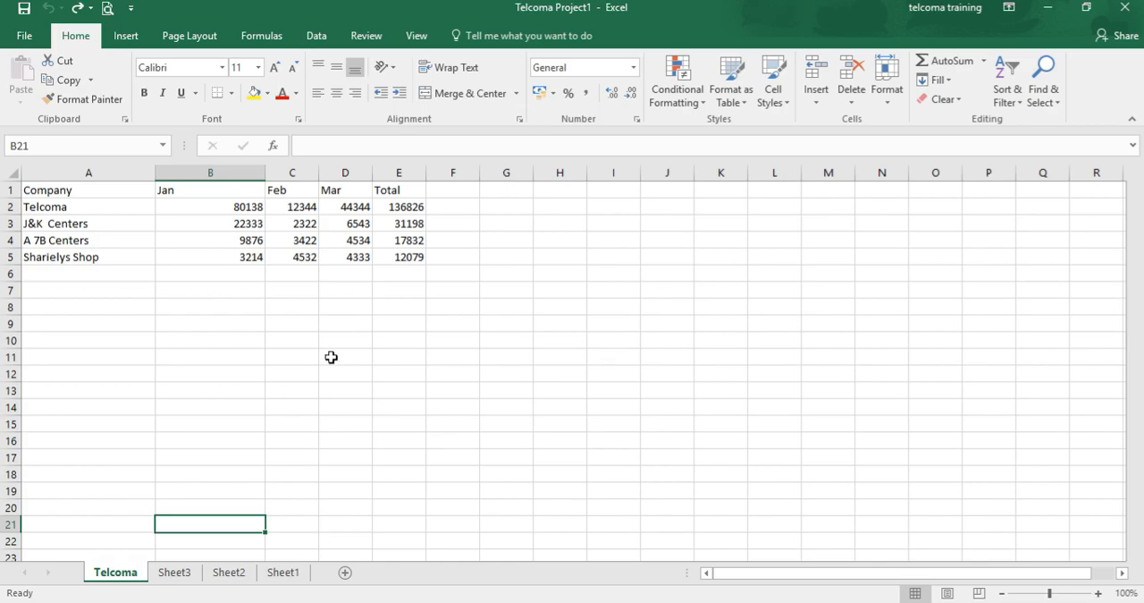
# Create a PivotTable on a new worksheet from the data range A1:E5 of the Telcoma sheet.
pyautogui.click(63, 190)
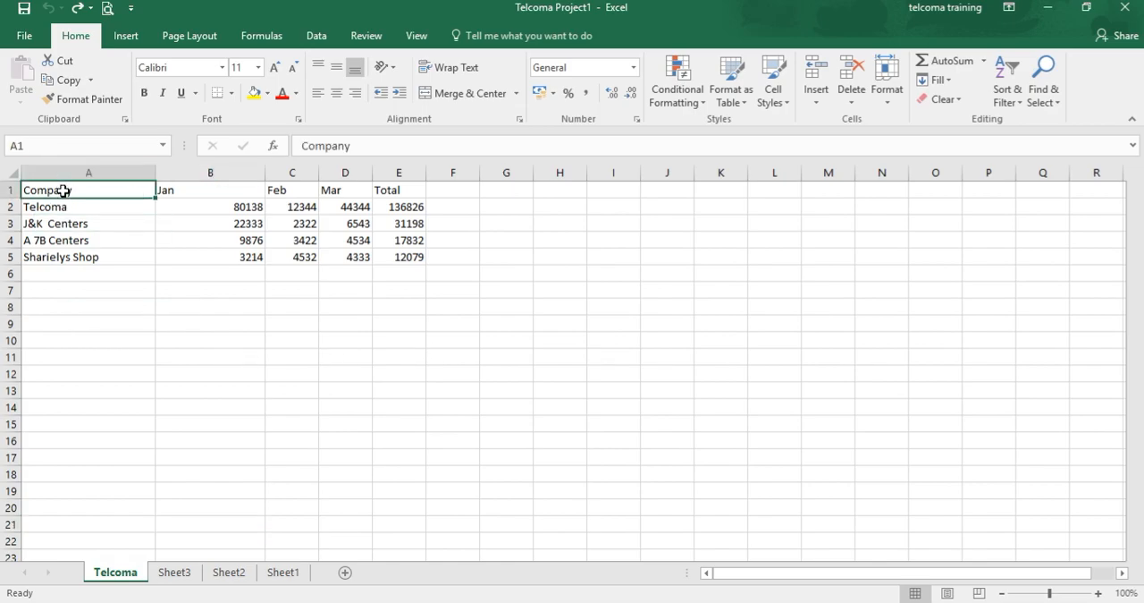
pyautogui.hotkey('shift', 'Right')
pyautogui.hotkey('shift', 'Right')
pyautogui.hotkey('shift', 'Right')
pyautogui.hotkey('shift', 'Right')
pyautogui.hotkey('shift', 'Down')
pyautogui.hotkey('shift', 'Down')
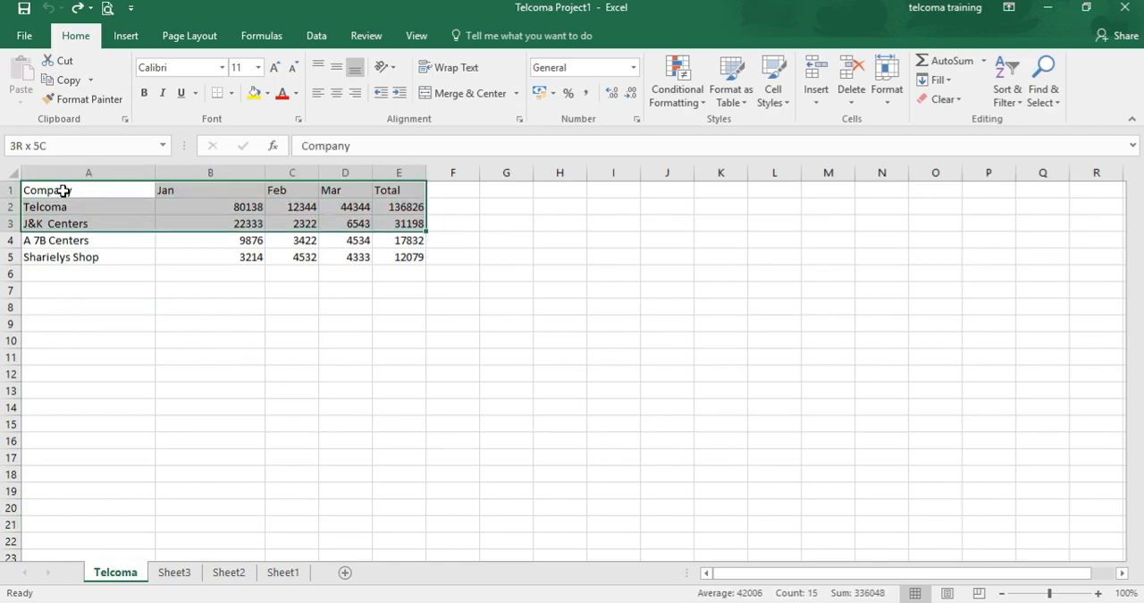
pyautogui.hotkey('shift', 'Down')
pyautogui.hotkey('shift', 'Down')
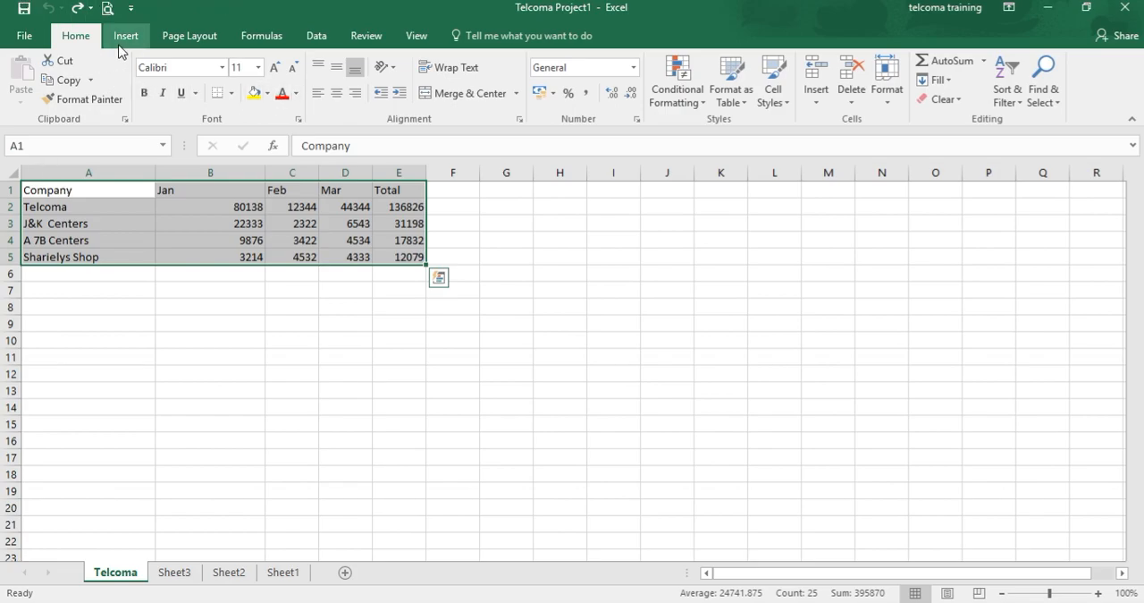
pyautogui.click(121, 41)
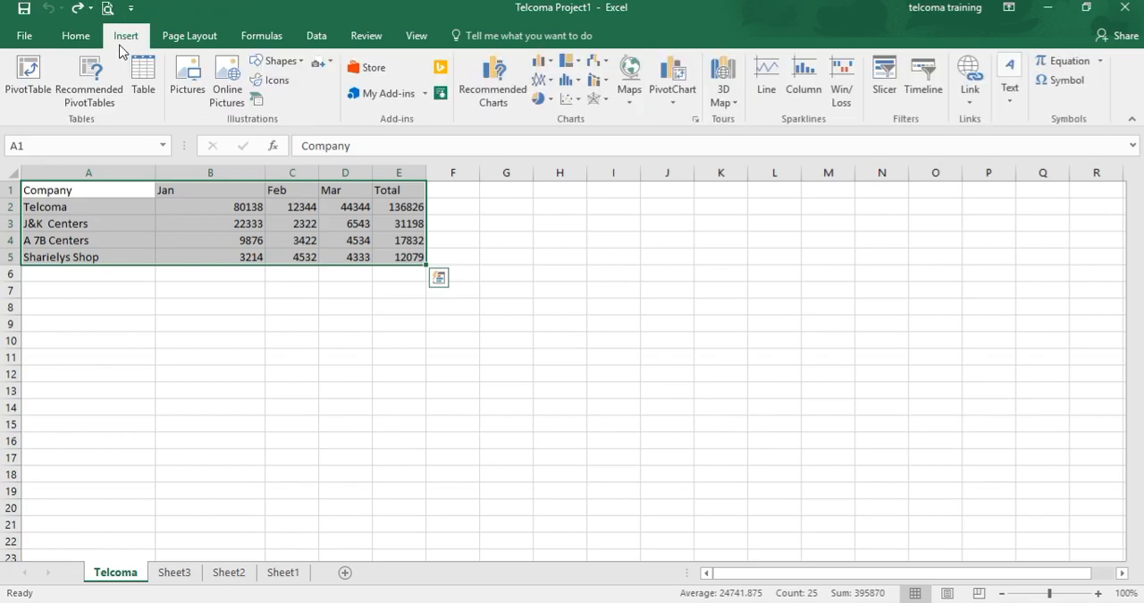
pyautogui.click(26, 85)
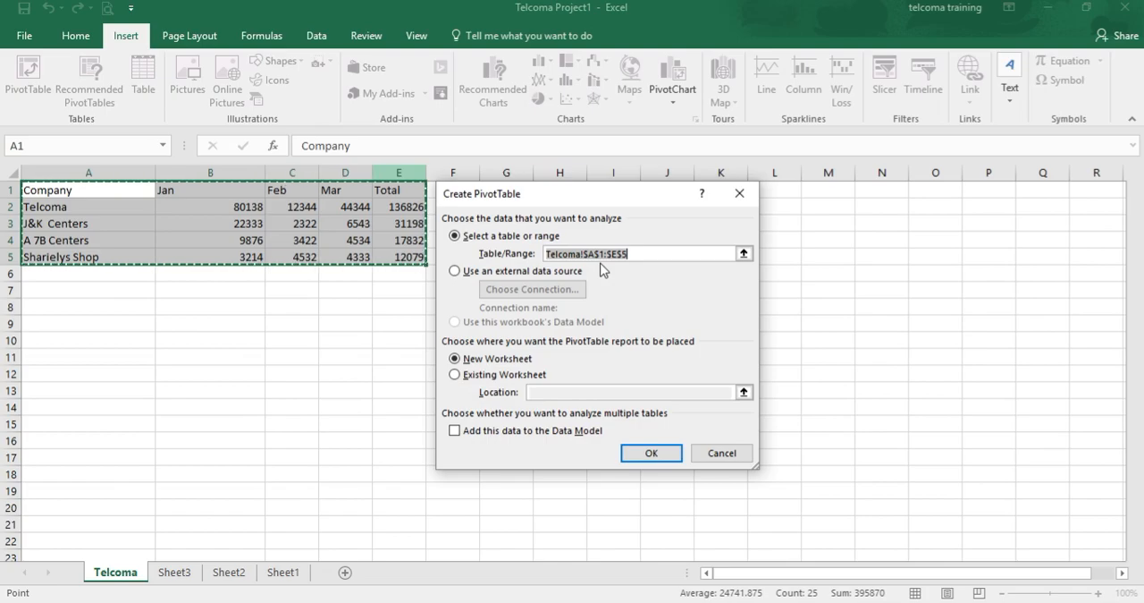
pyautogui.click(666, 453)
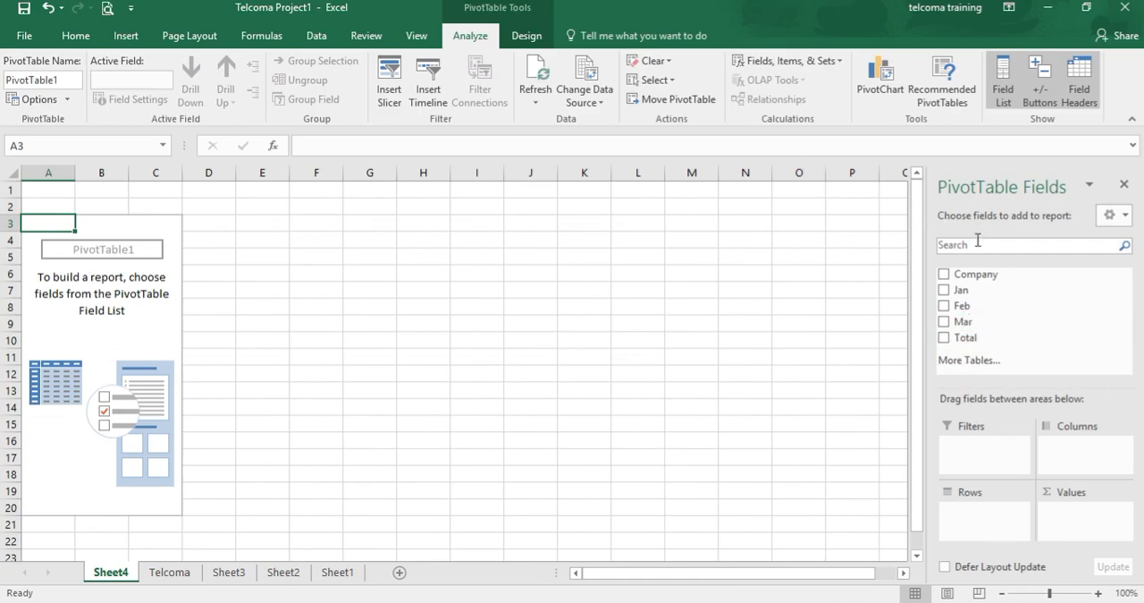
# Add the Company, Jan, Feb, Mar and Total fields to the PivotTable.
pyautogui.click(945, 276)
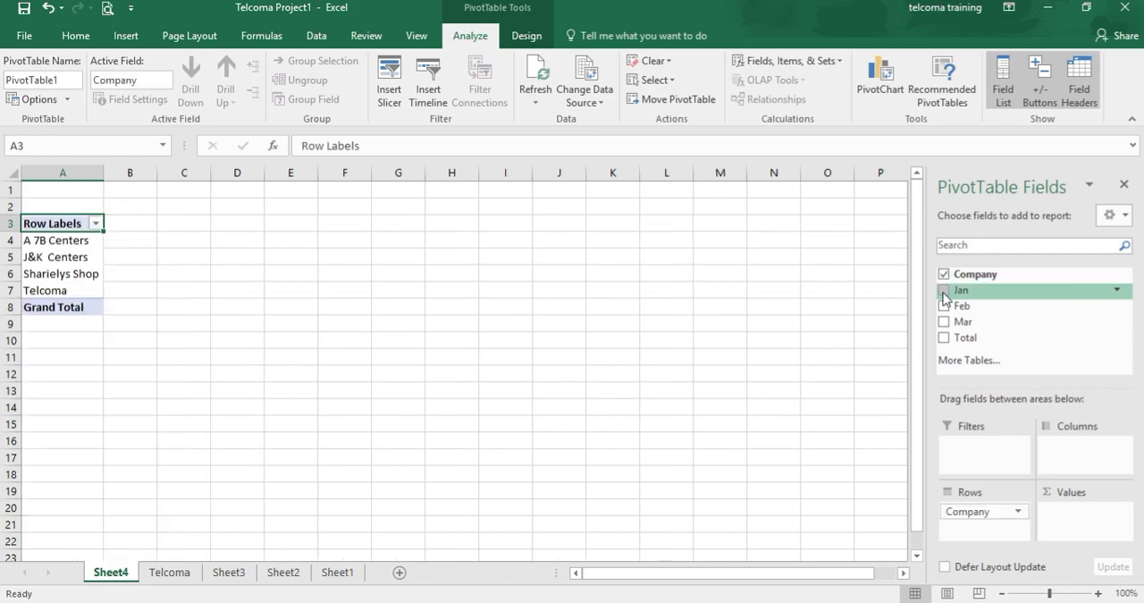
pyautogui.click(944, 291)
pyautogui.click(944, 306)
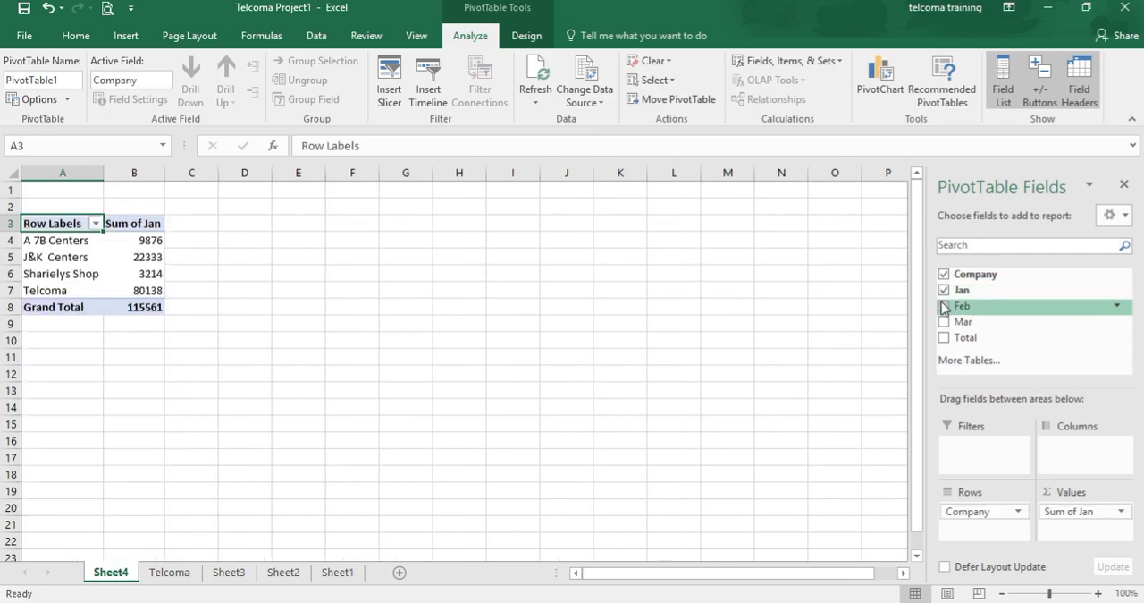
pyautogui.click(944, 322)
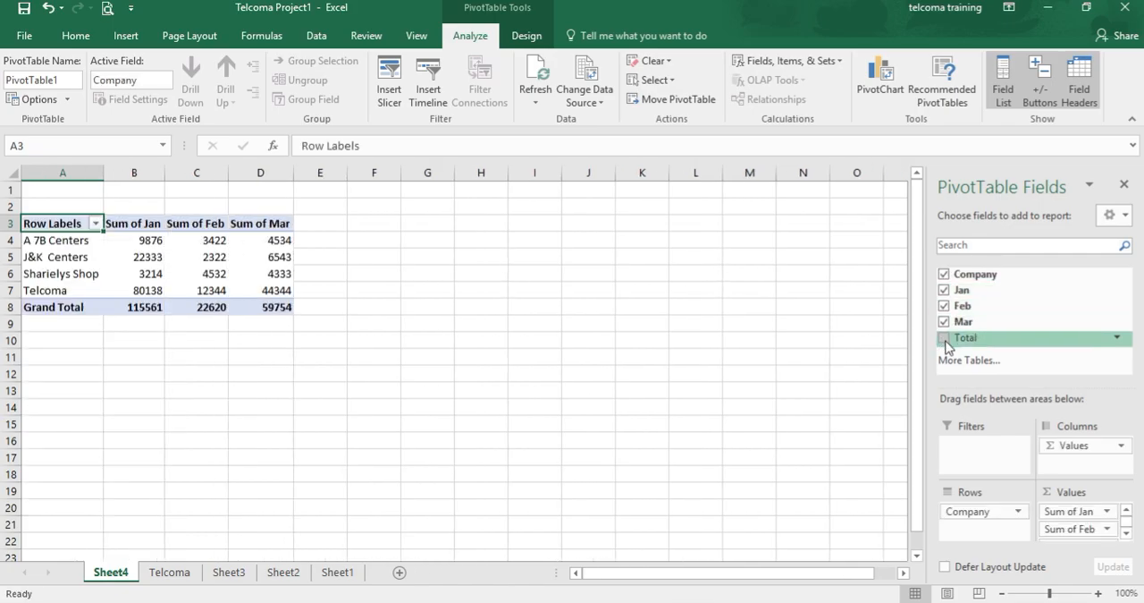
pyautogui.click(945, 339)
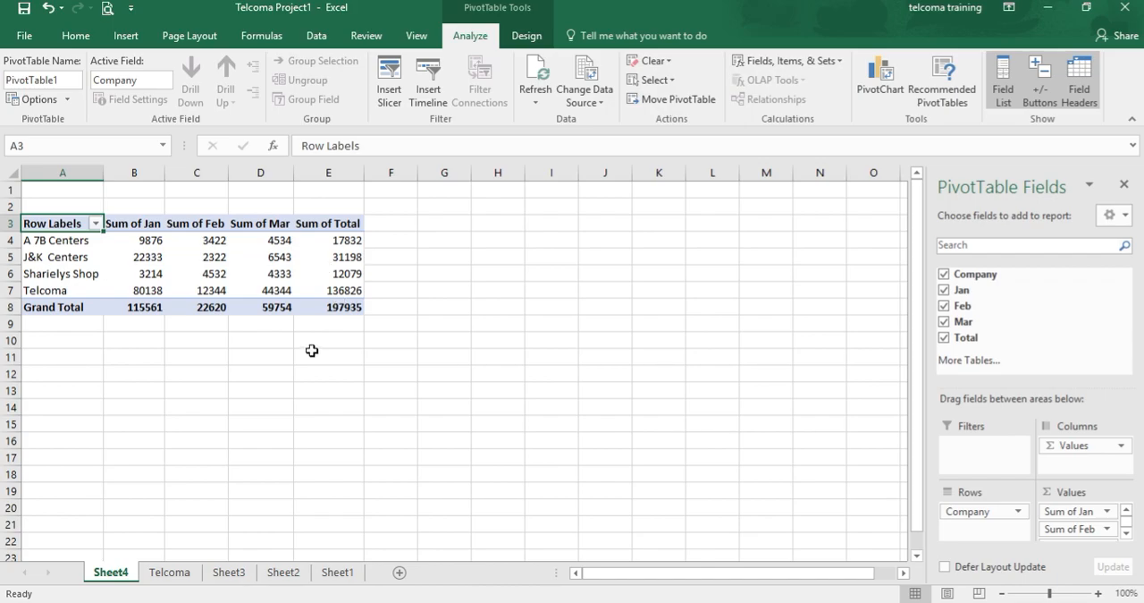
# Sort the PivotTable's company row labels Z to A.
pyautogui.moveTo(240, 272)
pyautogui.click(96, 223)
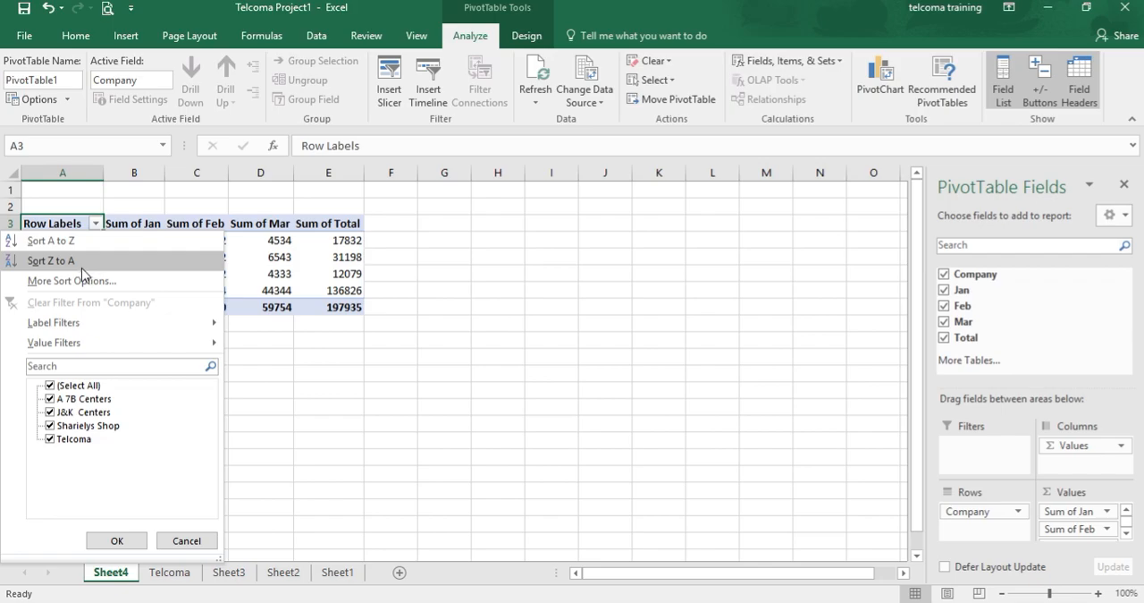
pyautogui.click(82, 261)
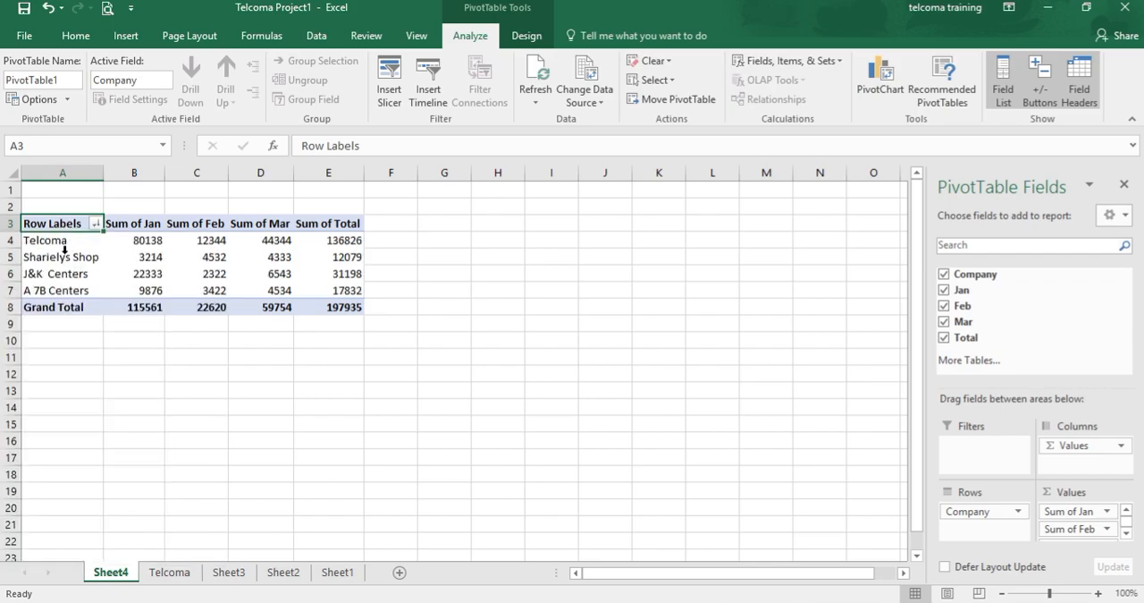
# Undo the sort and the PivotTable field additions.
pyautogui.click(157, 223)
pyautogui.click(215, 223)
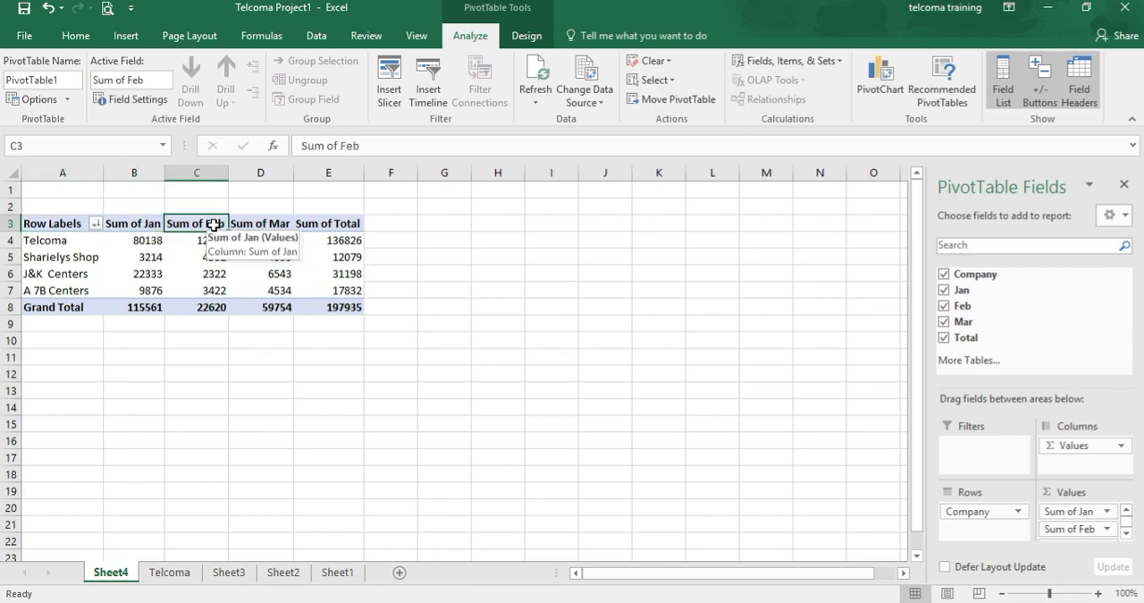
pyautogui.click(258, 226)
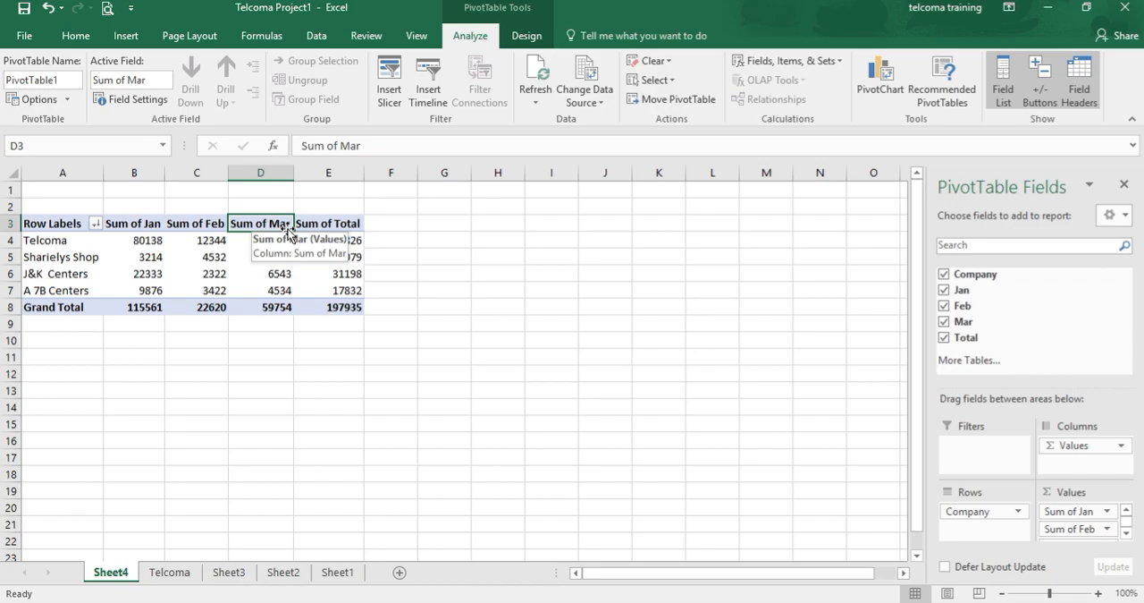
pyautogui.click(318, 225)
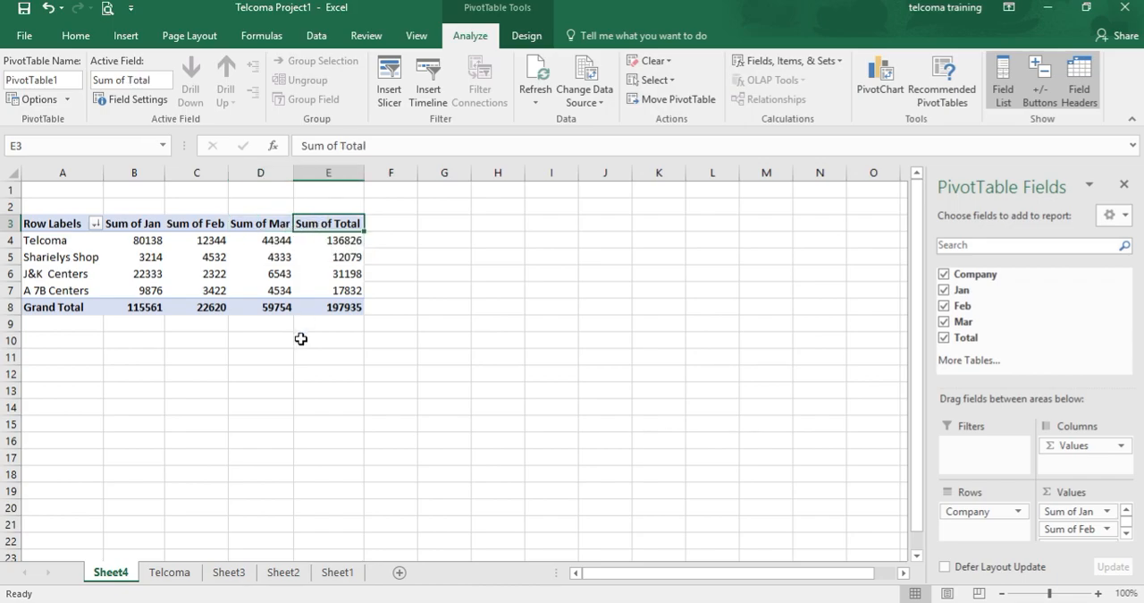
pyautogui.hotkey('ctrl', 'z')
pyautogui.hotkey('ctrl', 'z')
pyautogui.hotkey('ctrl', 'z')
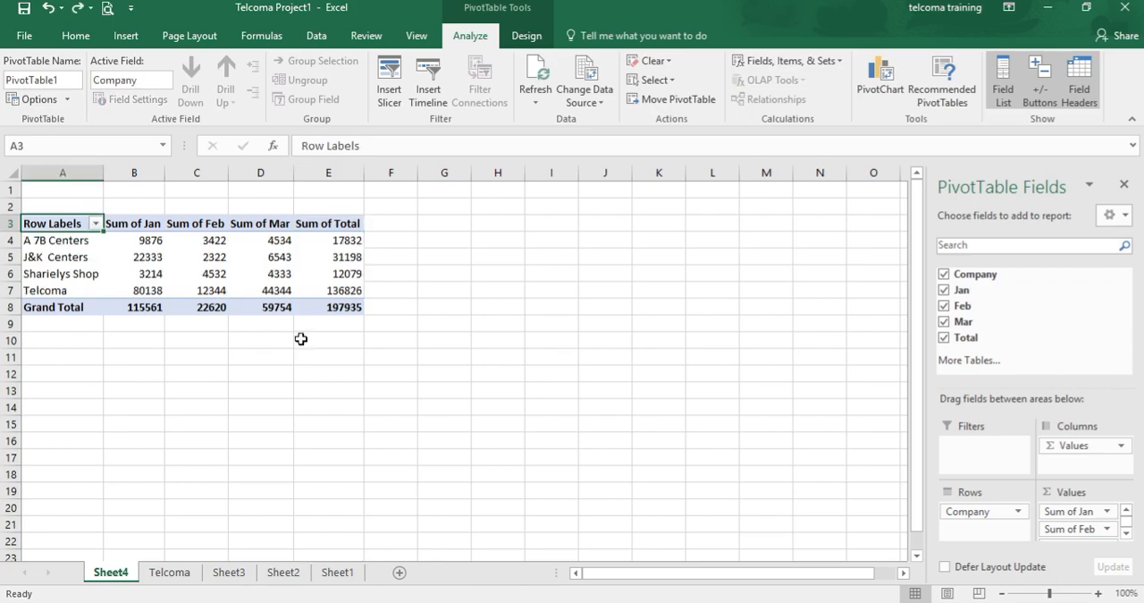
pyautogui.hotkey('ctrl', 'z')
pyautogui.hotkey('ctrl', 'z')
pyautogui.hotkey('ctrl', 'z')
pyautogui.hotkey('ctrl', 'z')
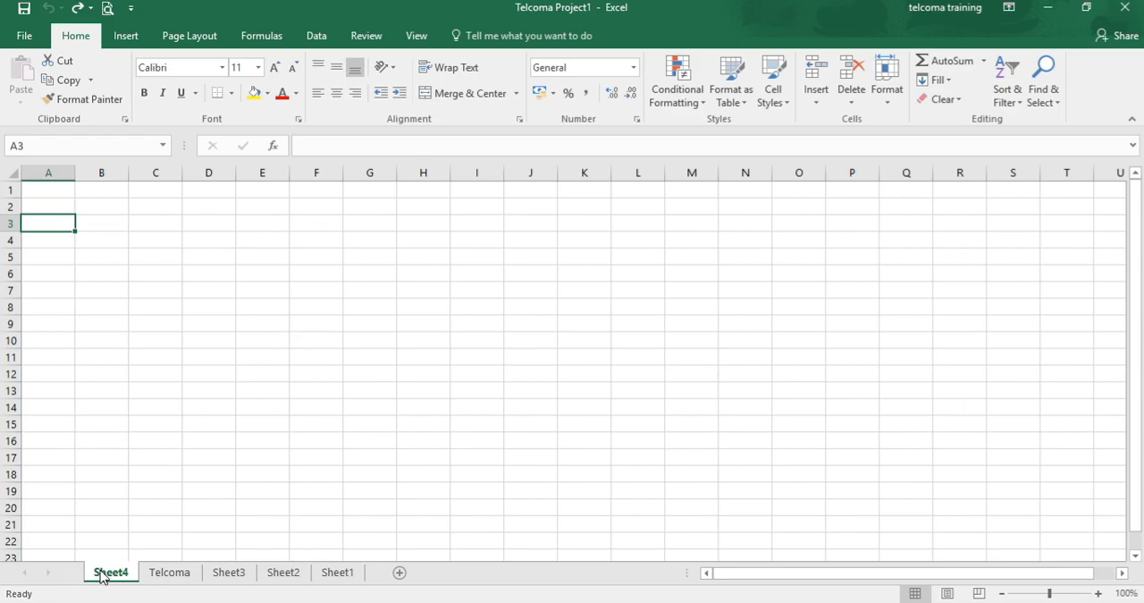
# Switch back to the Telcoma sheet.
pyautogui.click(334, 573)
pyautogui.click(294, 575)
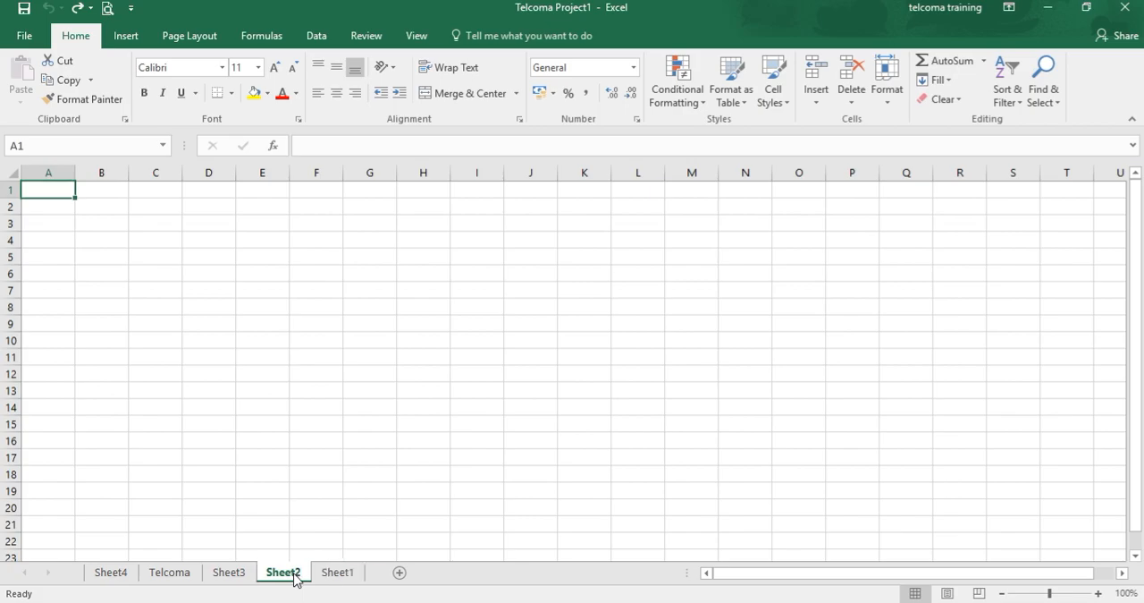
pyautogui.click(228, 574)
pyautogui.click(179, 574)
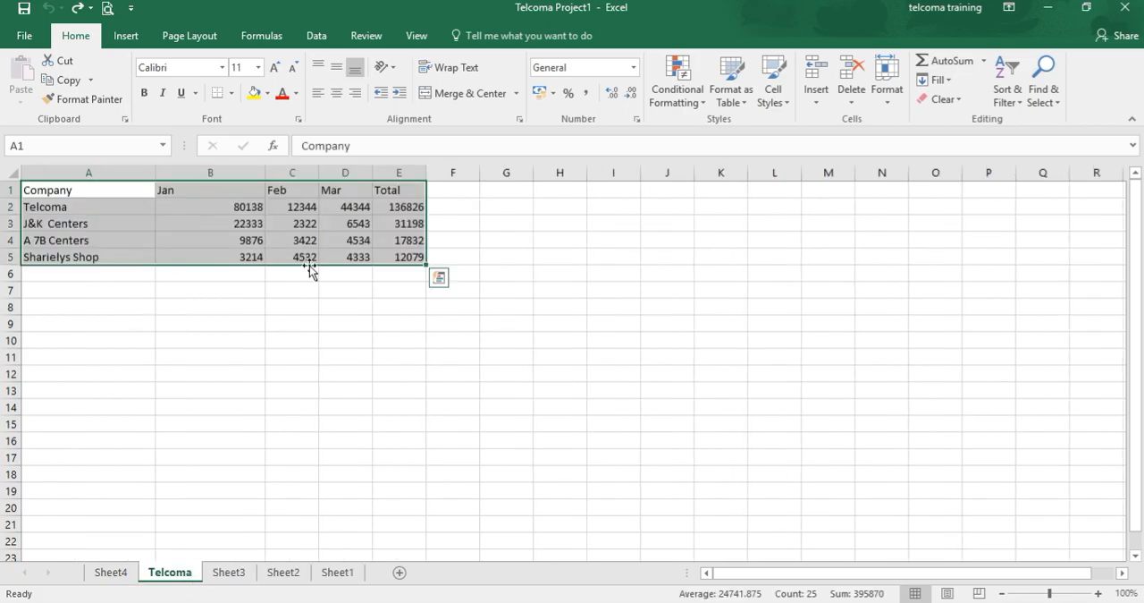
pyautogui.click(215, 405)
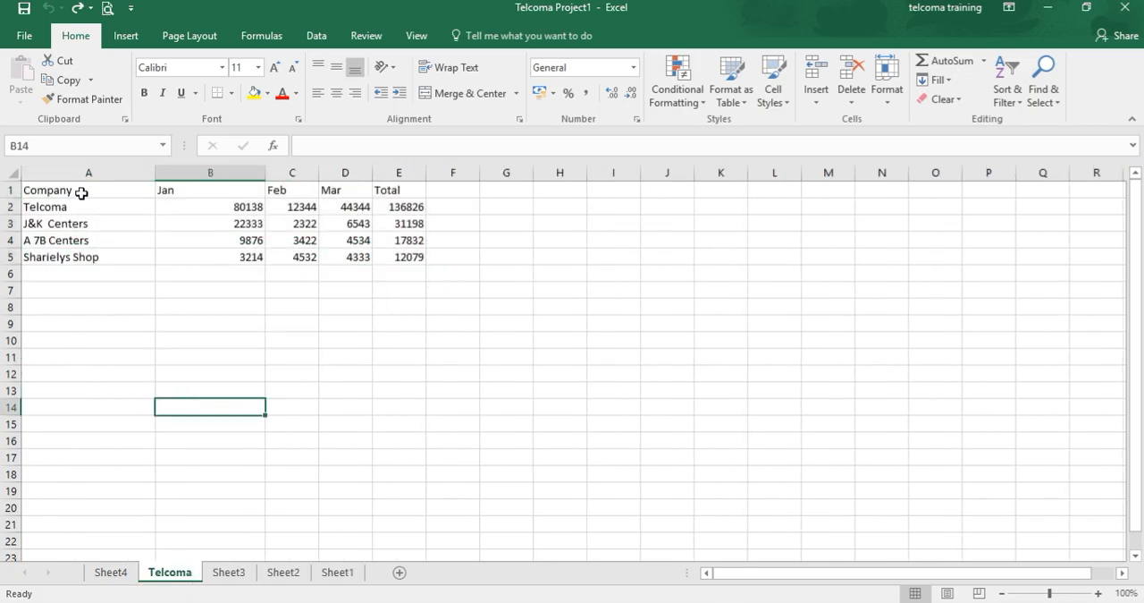
# Select the data range A1:E5 and browse the Quick Analysis categories for it.
pyautogui.click(81, 193)
pyautogui.hotkey('shift', 'Right')
pyautogui.hotkey('shift', 'Right')
pyautogui.hotkey('shift', 'Right')
pyautogui.hotkey('shift', 'Right')
pyautogui.hotkey('shift', 'Down')
pyautogui.hotkey('shift', 'Down')
pyautogui.hotkey('shift', 'Down')
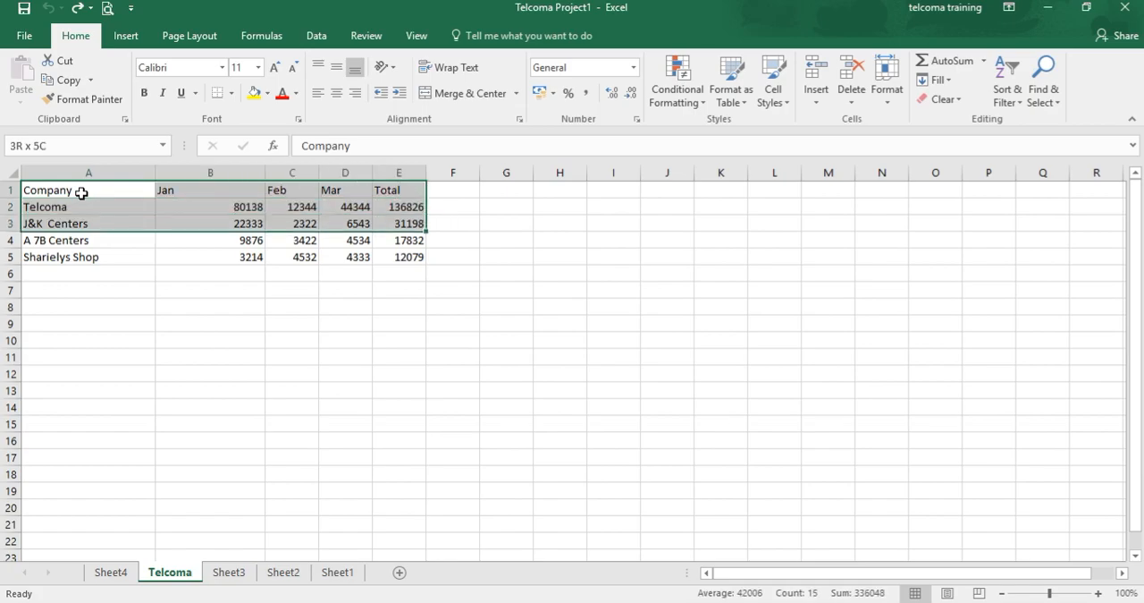
pyautogui.hotkey('shift', 'Down')
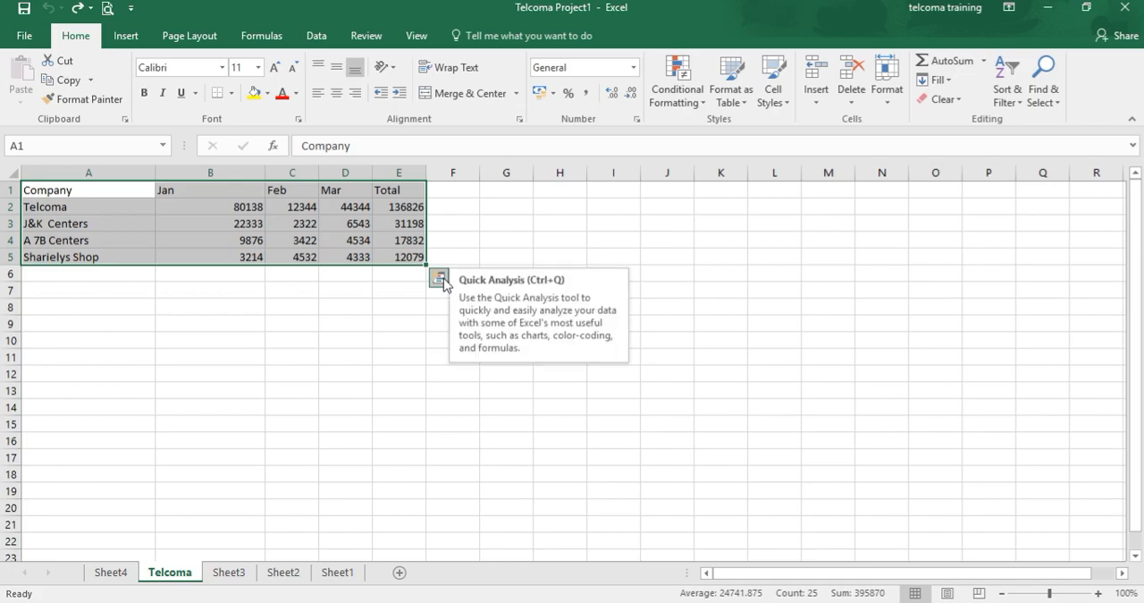
pyautogui.click(440, 278)
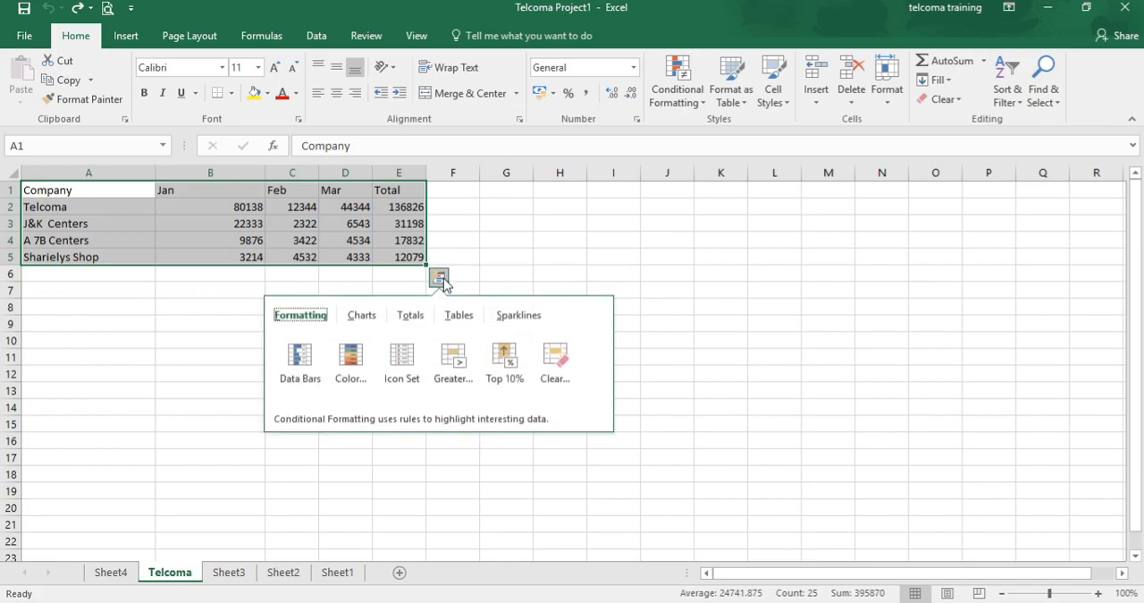
pyautogui.click(457, 319)
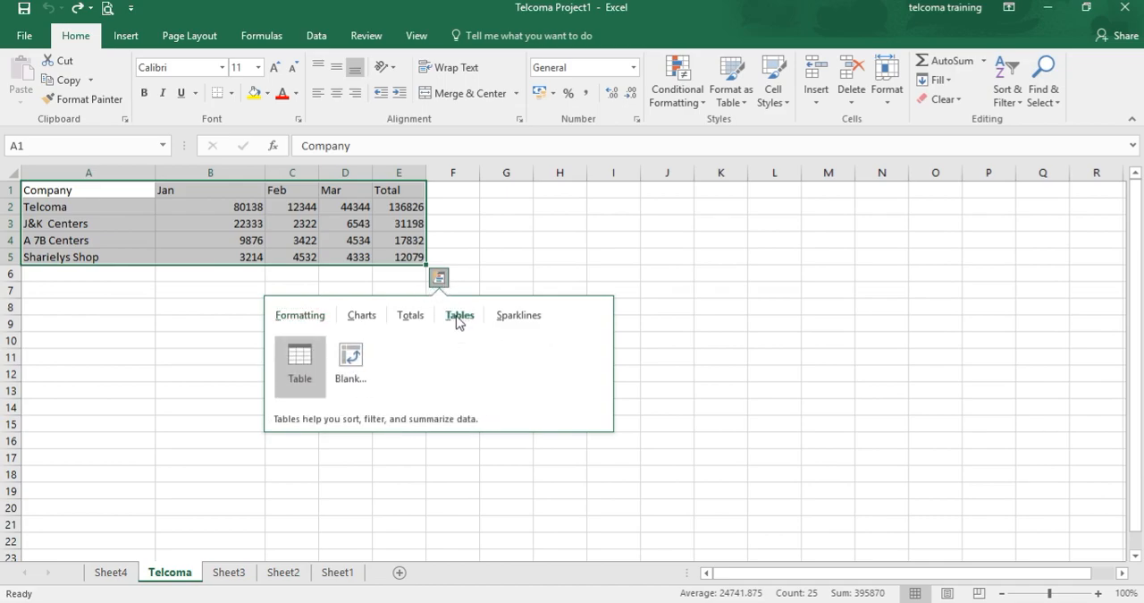
pyautogui.click(517, 322)
pyautogui.click(413, 318)
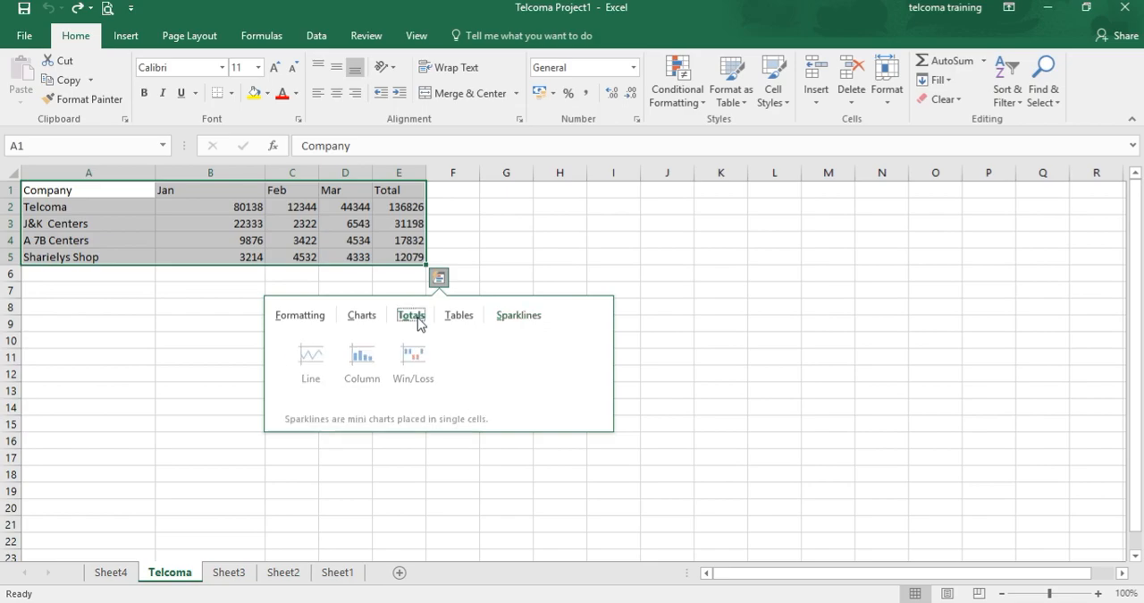
pyautogui.click(363, 317)
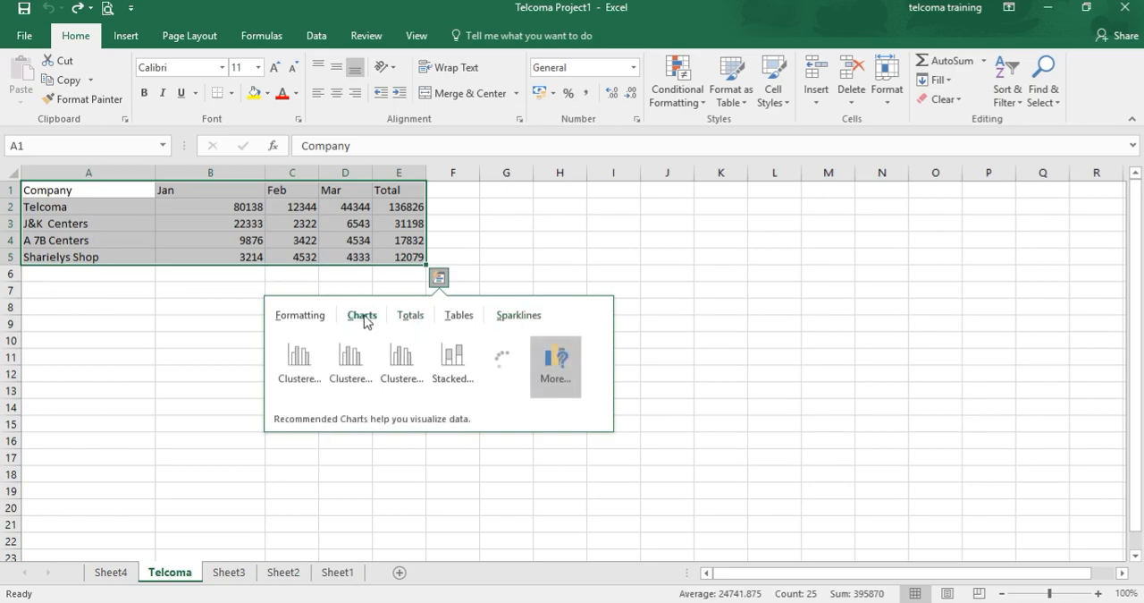
pyautogui.click(294, 320)
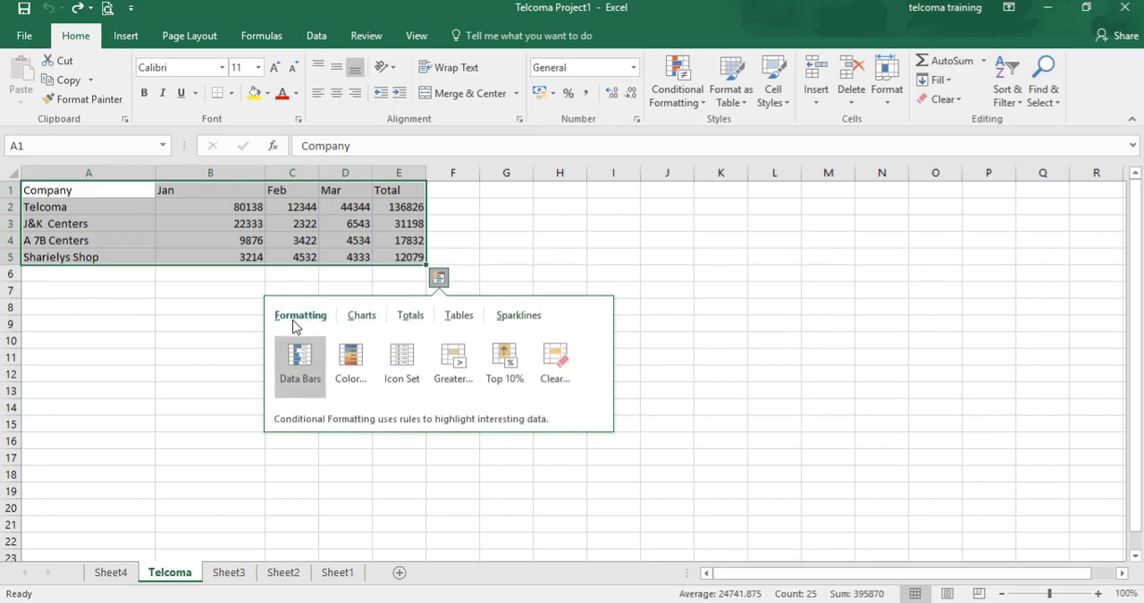
pyautogui.click(358, 318)
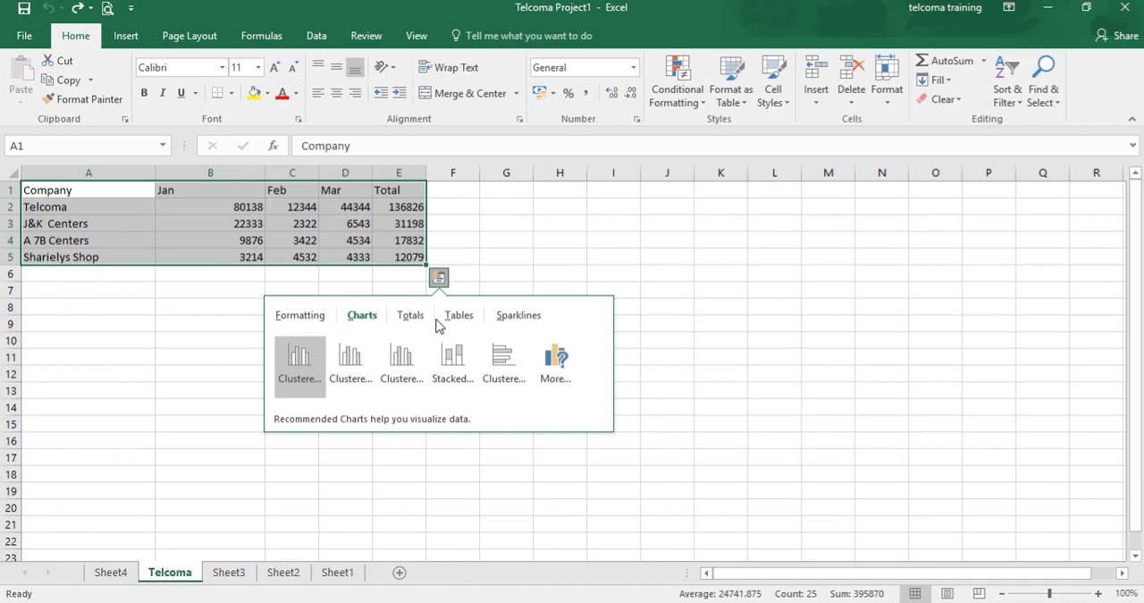
# Open the full Insert Chart gallery from Quick Analysis, view All Charts, and cancel it.
pyautogui.click(552, 367)
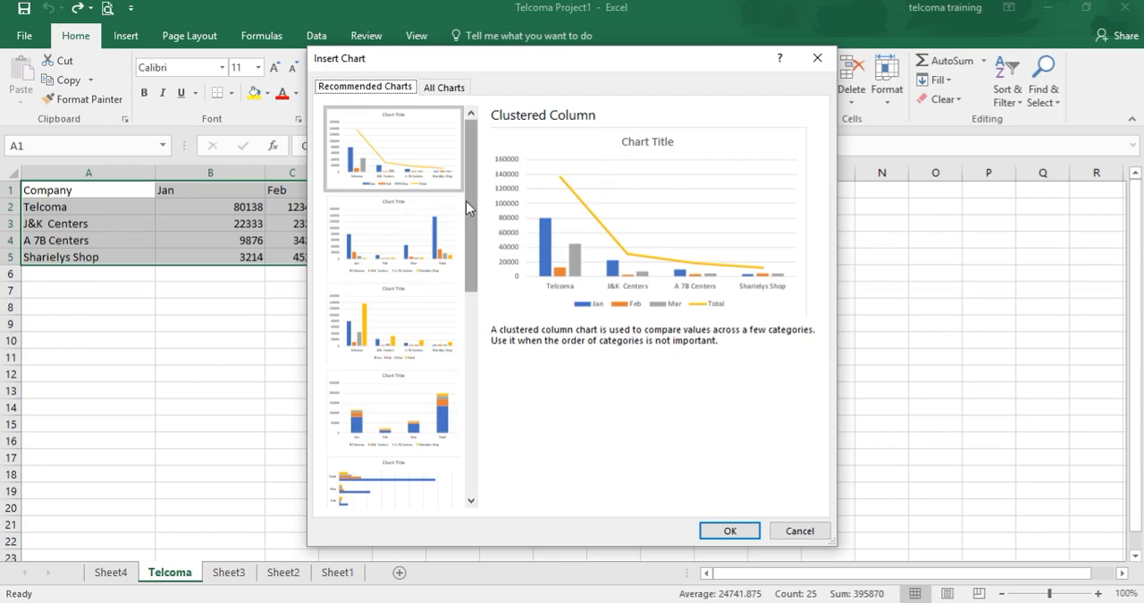
pyautogui.click(453, 88)
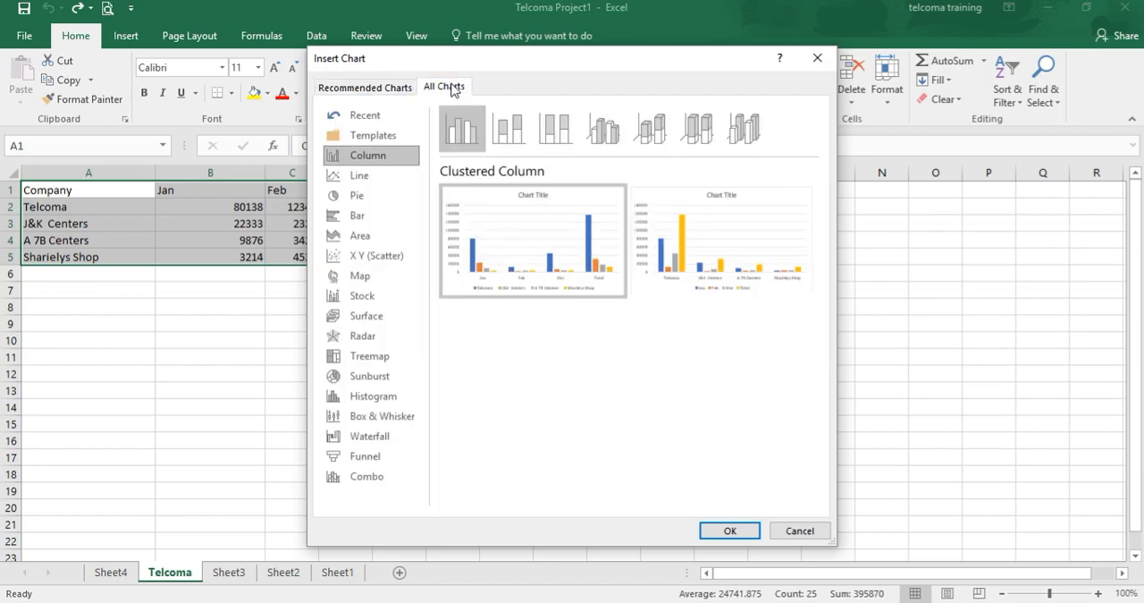
pyautogui.moveTo(462, 291)
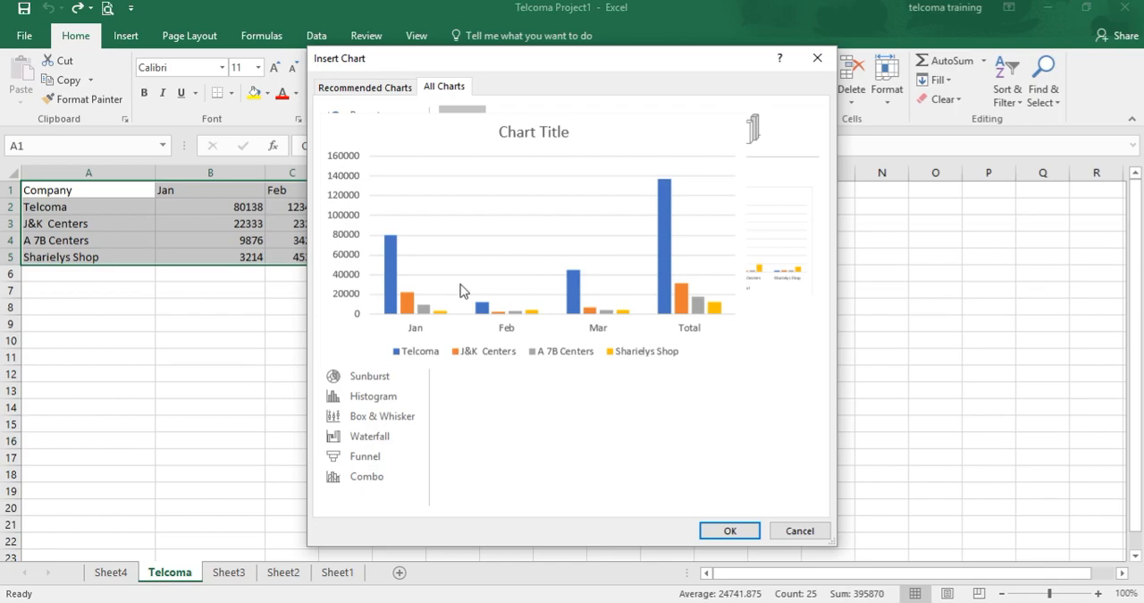
pyautogui.click(796, 529)
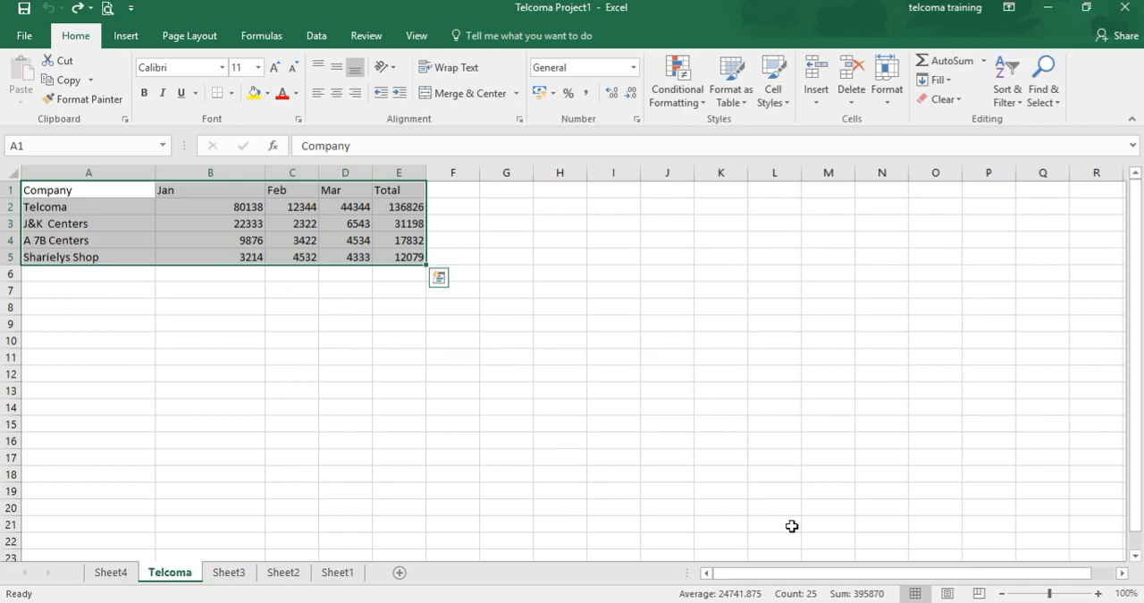
# Convert the range A1:E5 into a table using Quick Analysis.
pyautogui.click(440, 278)
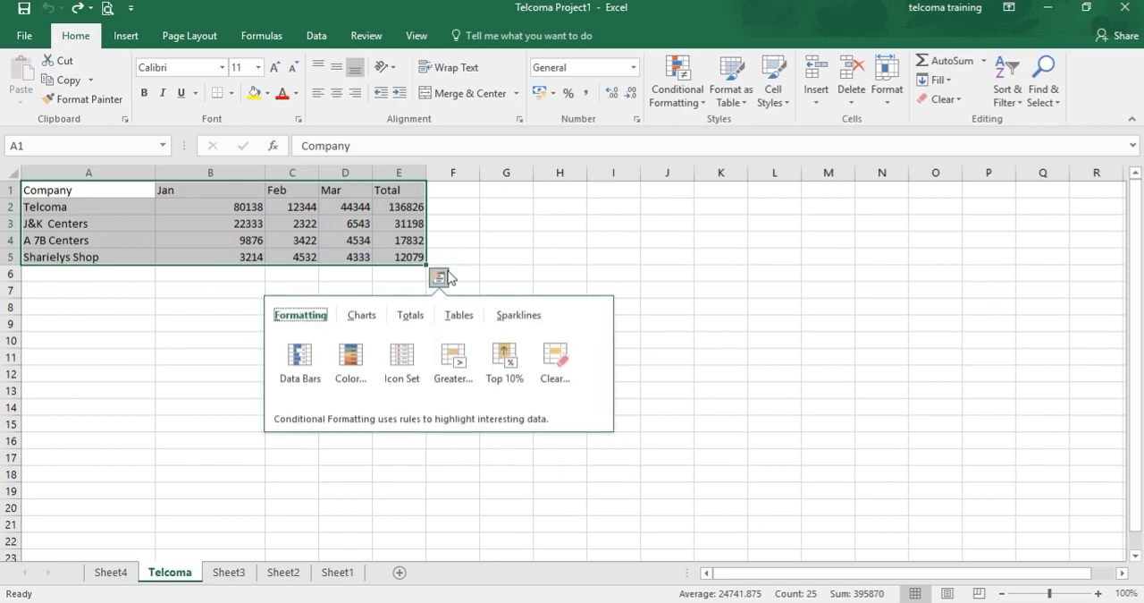
pyautogui.click(460, 320)
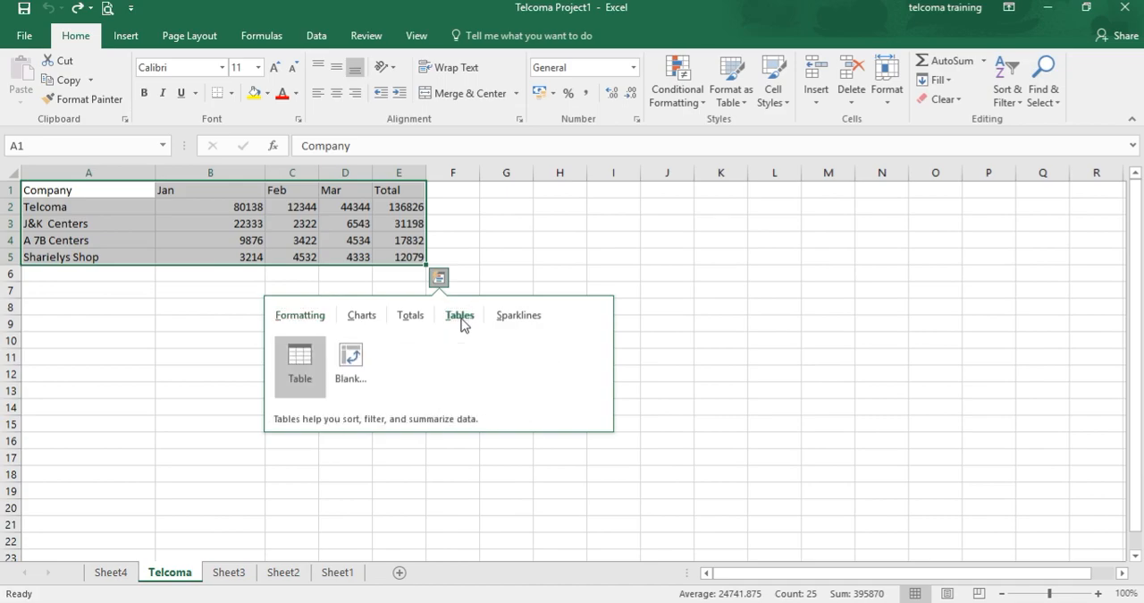
pyautogui.click(309, 372)
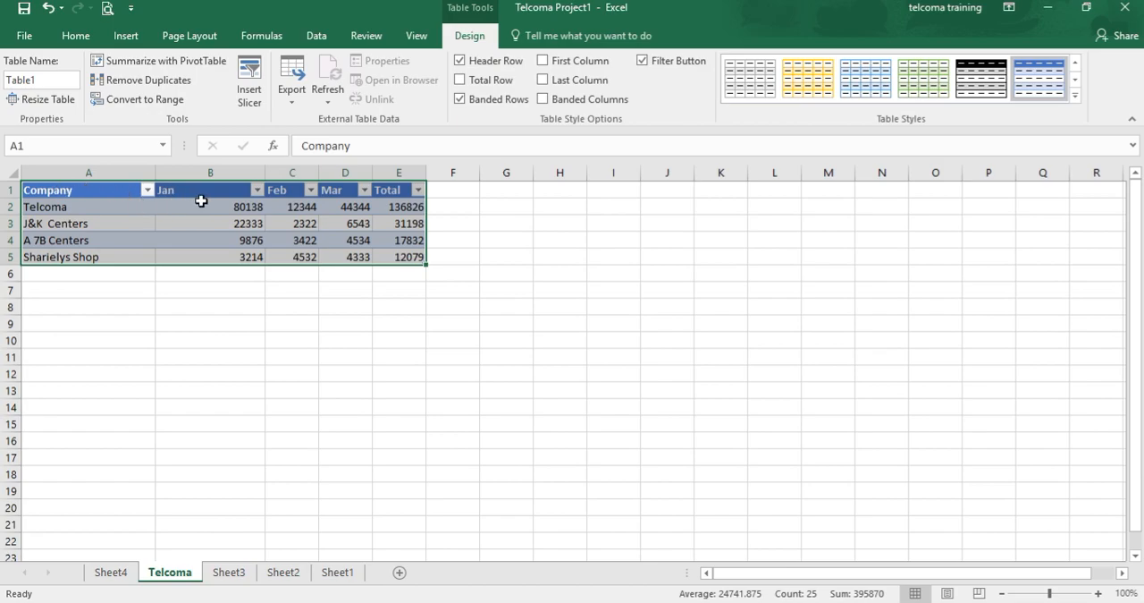
# Open the filter dropdowns of the Company, Jan, Feb and Total columns to examine their sort and filter options.
pyautogui.click(148, 190)
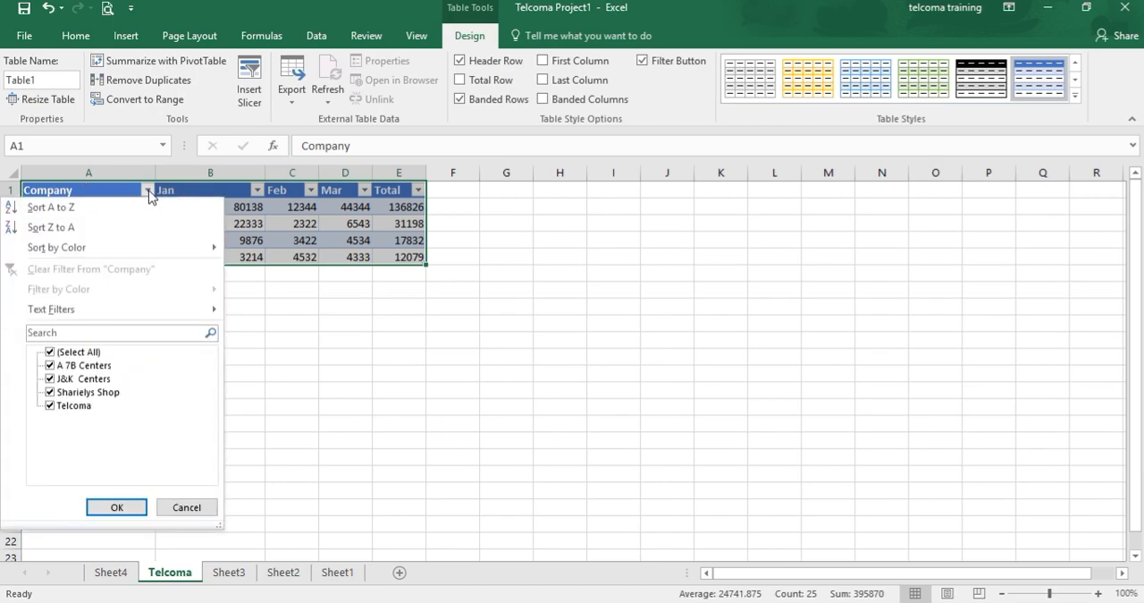
pyautogui.click(255, 190)
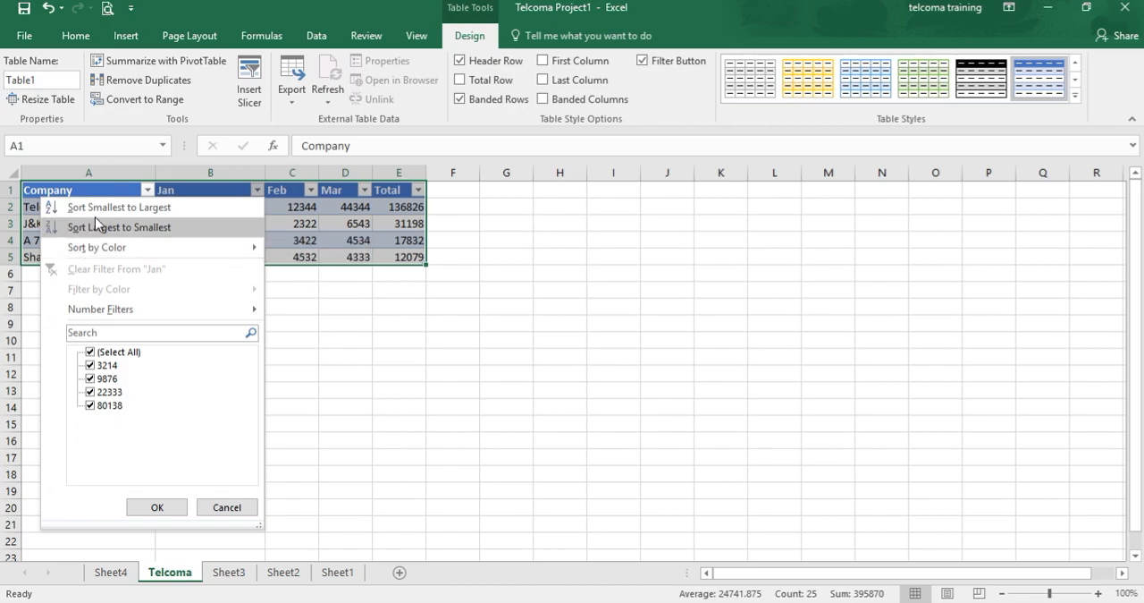
pyautogui.click(308, 198)
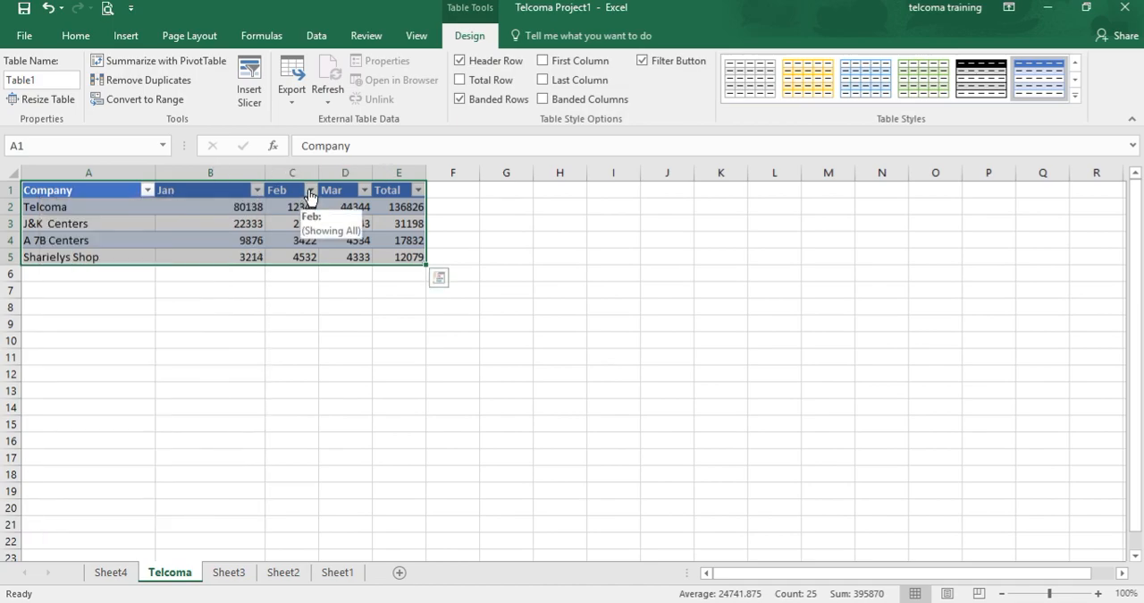
pyautogui.click(309, 192)
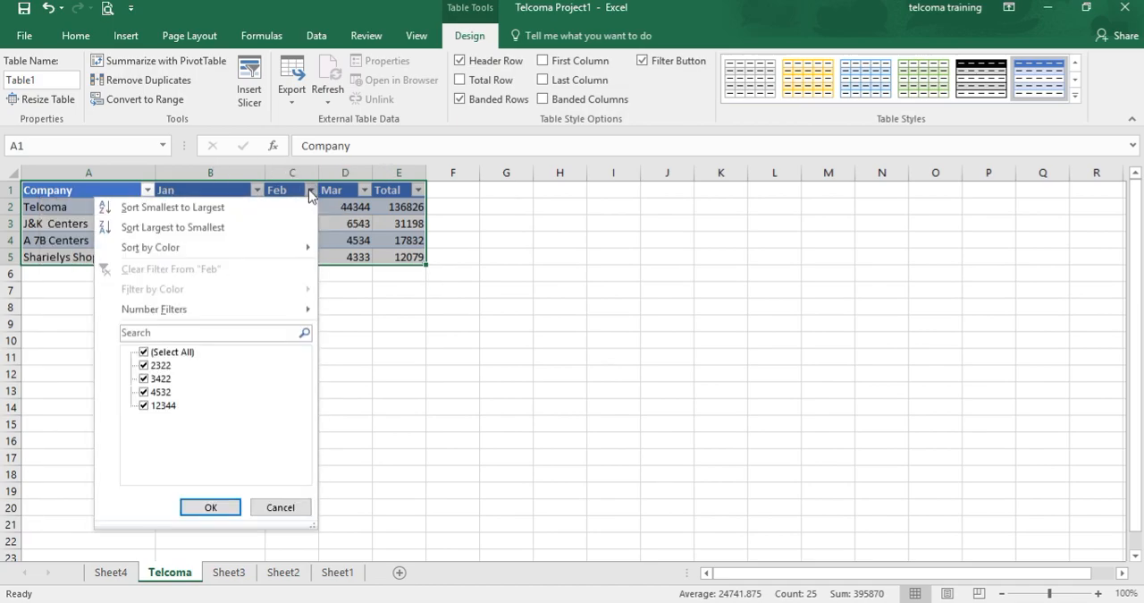
pyautogui.click(364, 184)
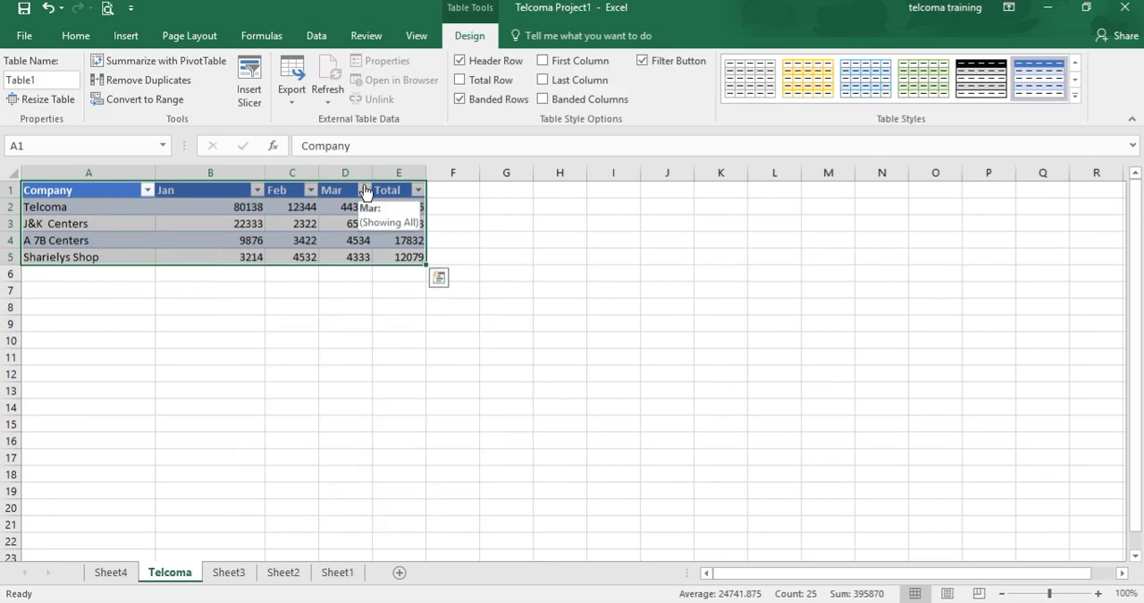
pyautogui.click(323, 338)
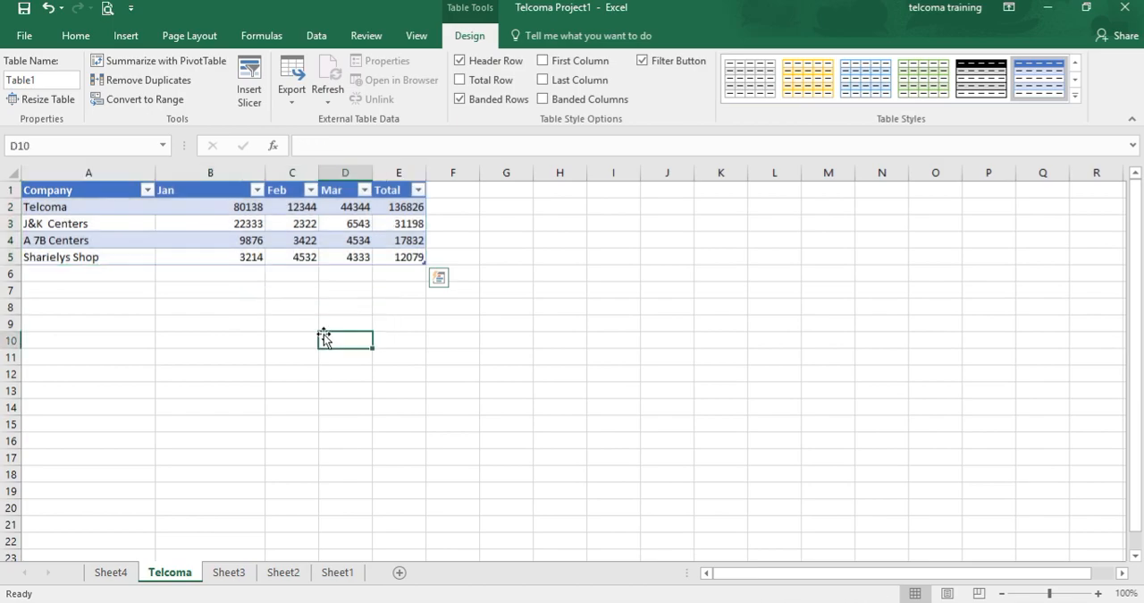
pyautogui.click(418, 191)
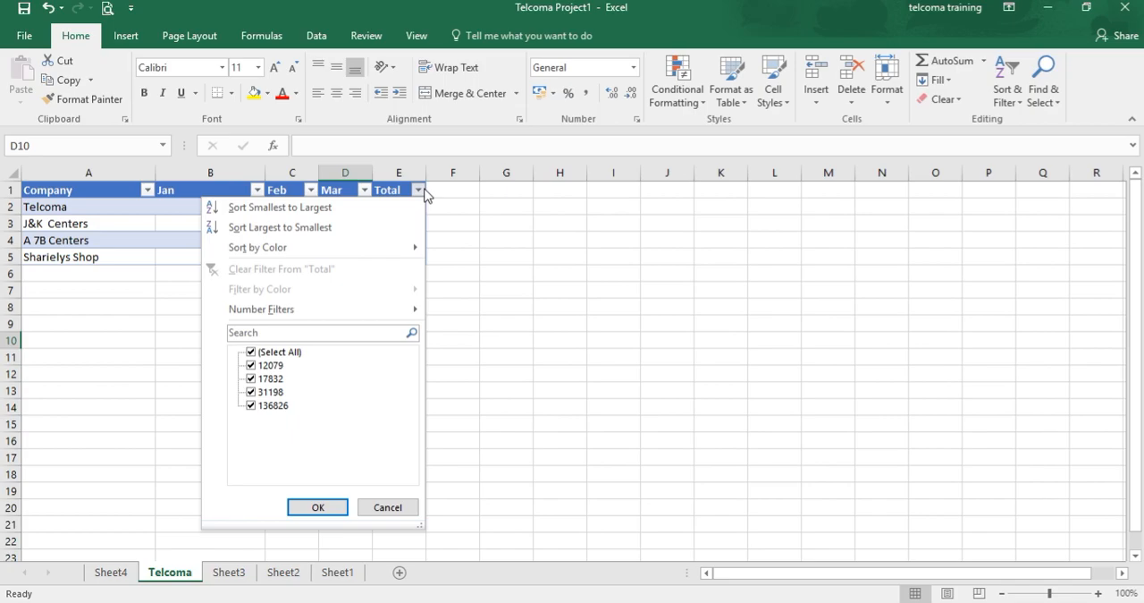
pyautogui.click(479, 257)
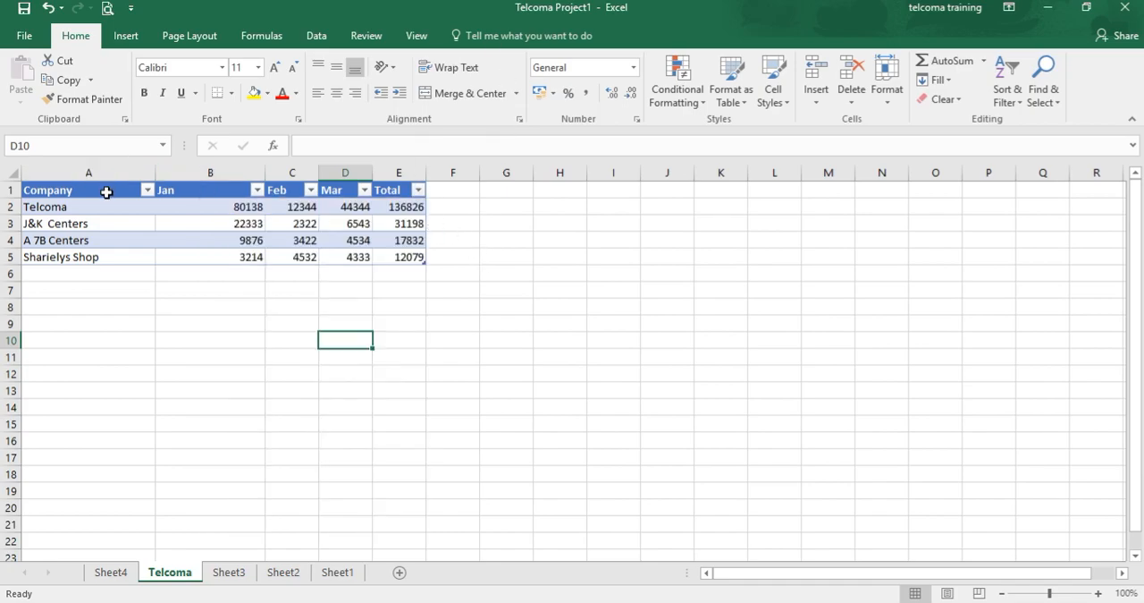
# Select the table range A1:E5 and open the Create PivotTable dialog for it.
pyautogui.click(106, 192)
pyautogui.hotkey('shift', 'Right')
pyautogui.hotkey('shift', 'Right')
pyautogui.hotkey('shift', 'Right')
pyautogui.hotkey('shift', 'Right')
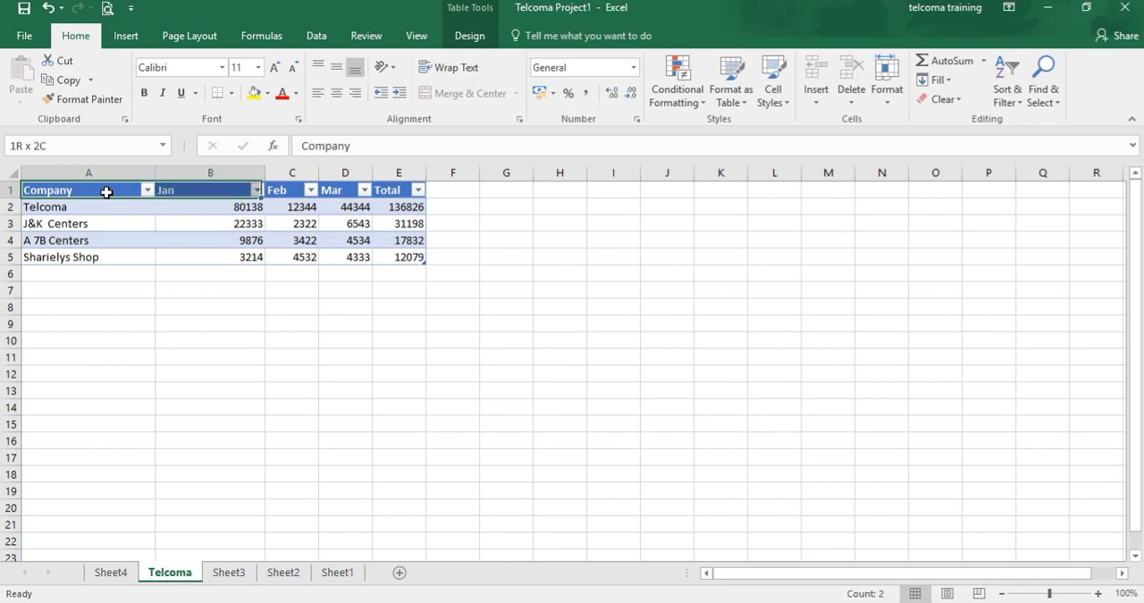
pyautogui.hotkey('shift', 'Down')
pyautogui.hotkey('shift', 'Down')
pyautogui.hotkey('shift', 'Down')
pyautogui.hotkey('shift', 'Down')
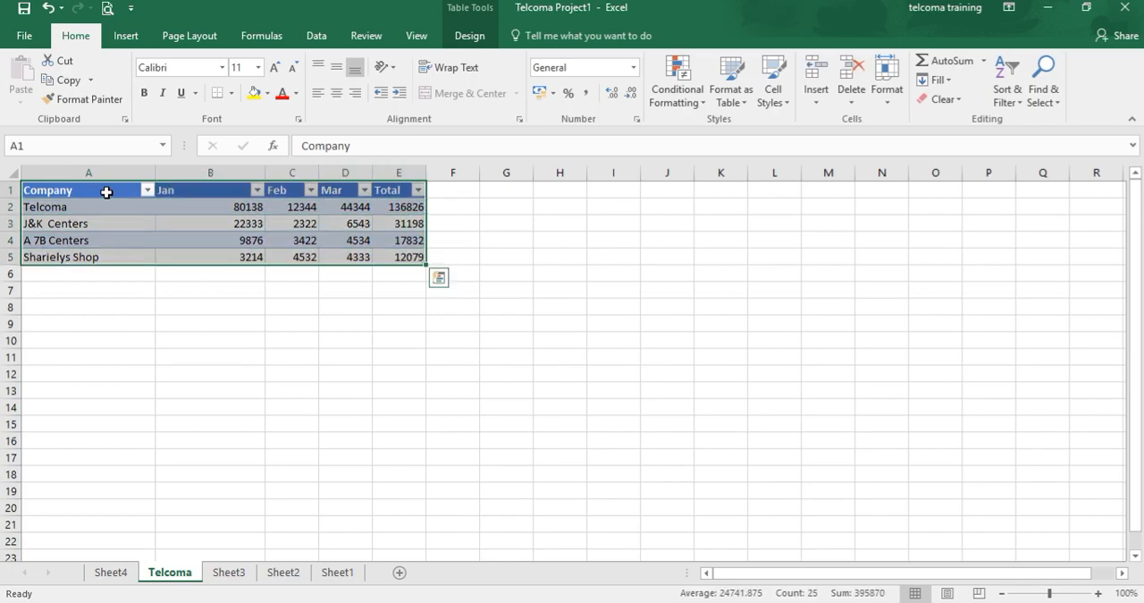
pyautogui.click(126, 36)
pyautogui.click(25, 80)
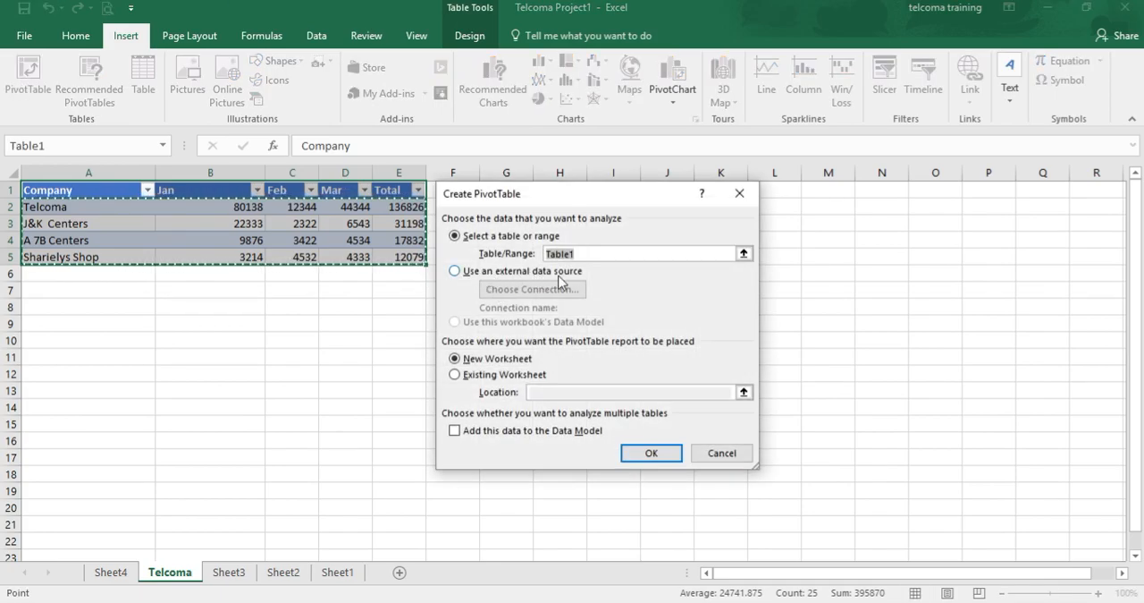
# Switch the PivotTable source to an external data source, browse existing connections and workbook tables, and cancel both dialogs.
pyautogui.click(455, 272)
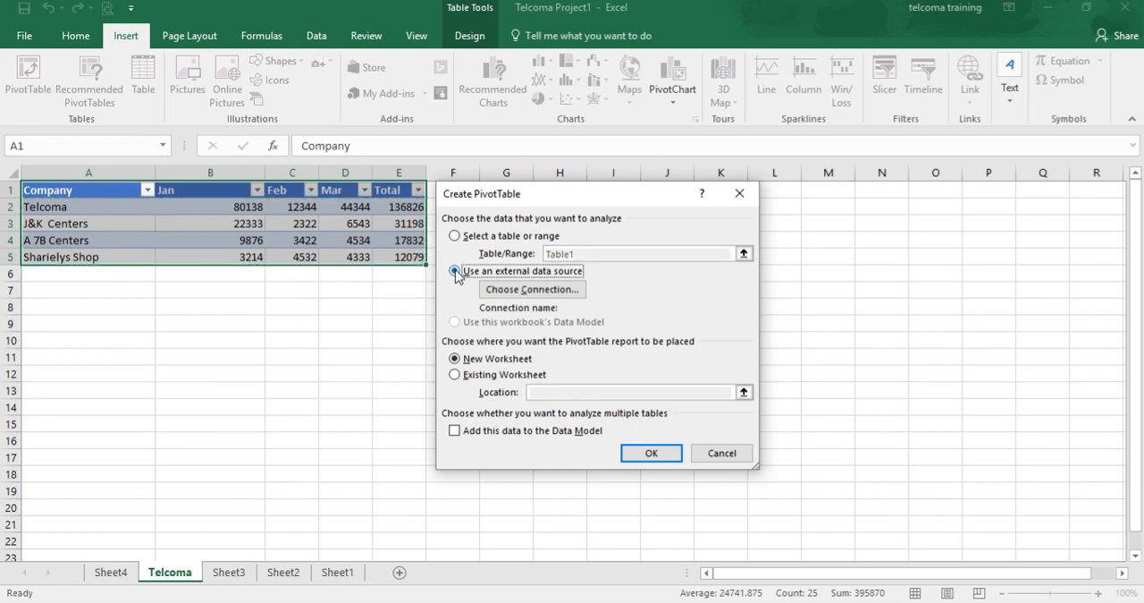
pyautogui.click(530, 291)
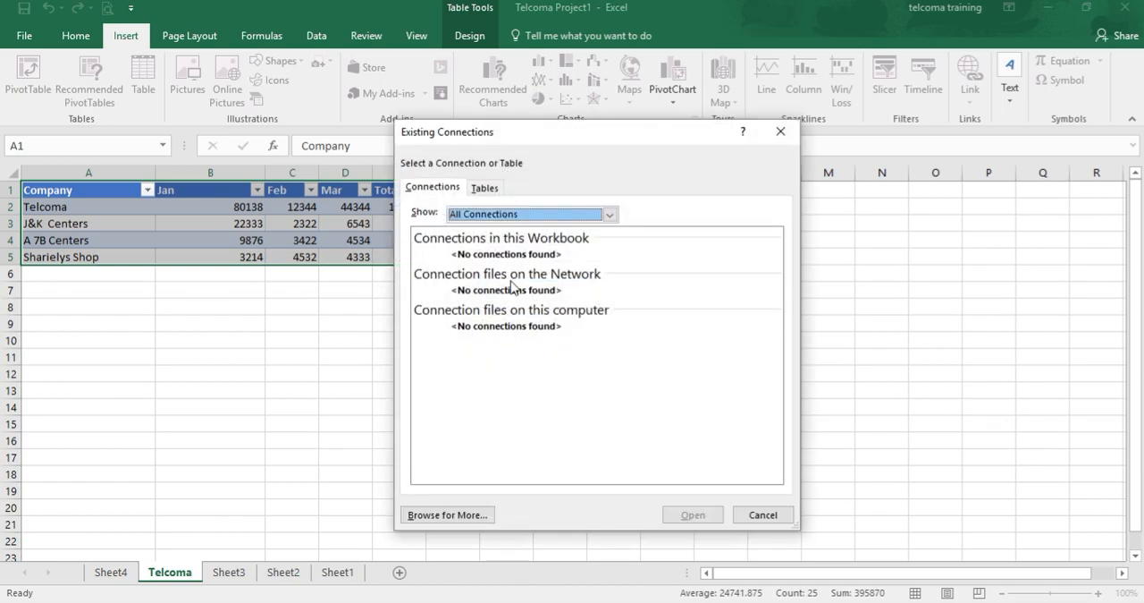
pyautogui.moveTo(629, 134); pyautogui.dragTo(821, 90)
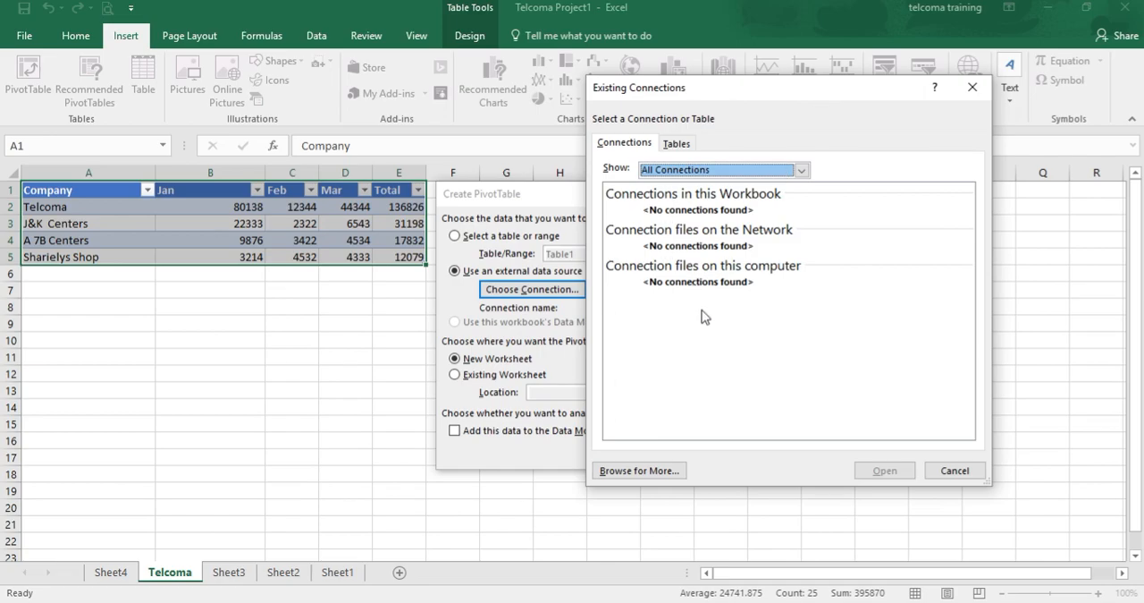
pyautogui.click(684, 146)
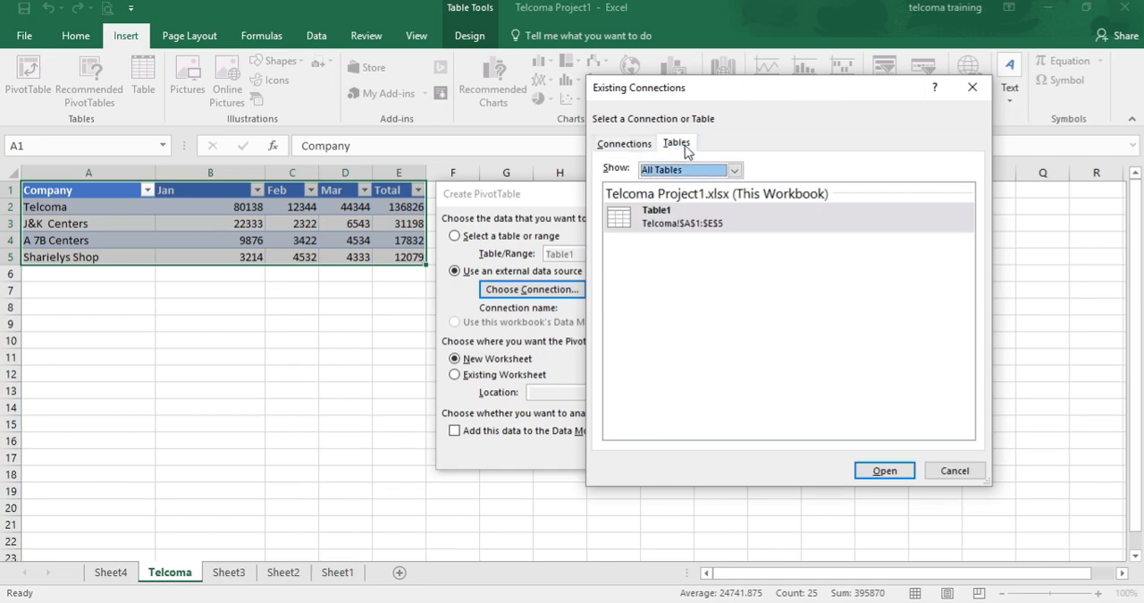
pyautogui.click(638, 147)
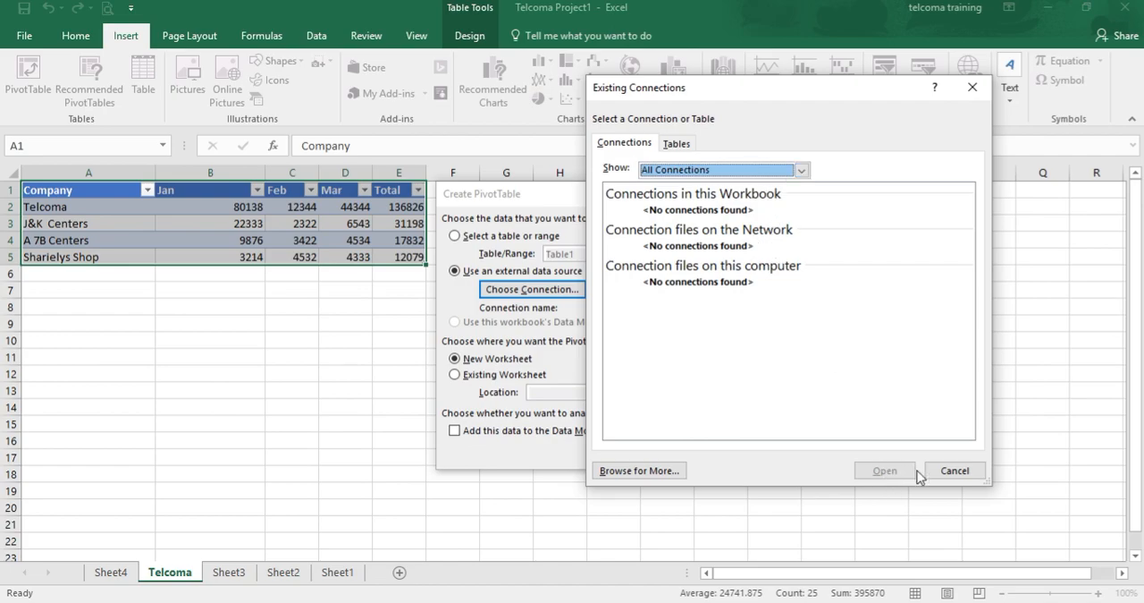
pyautogui.click(944, 474)
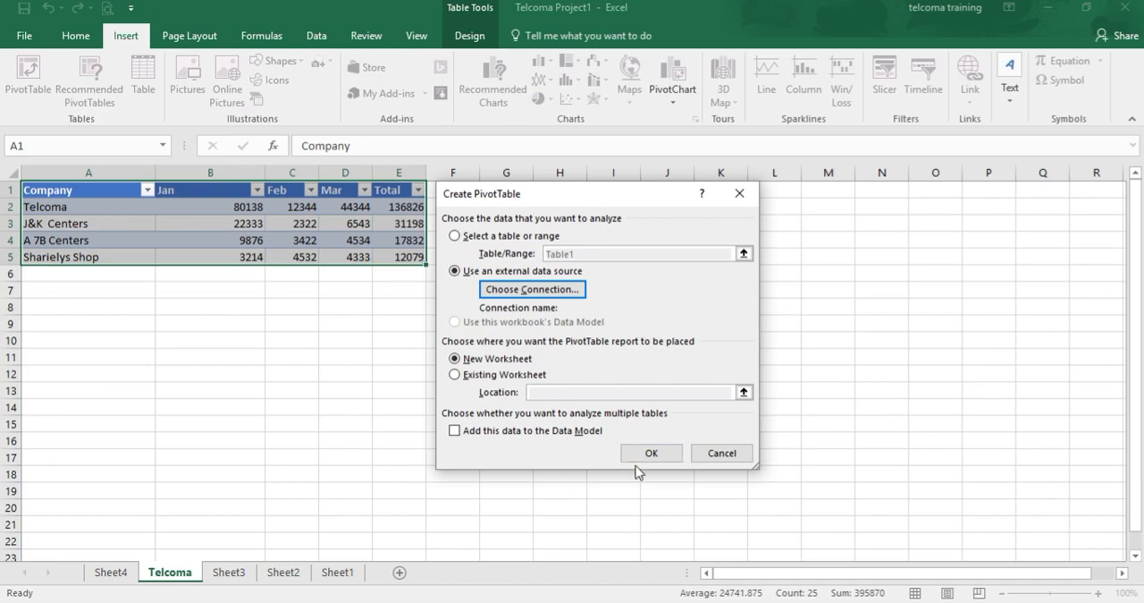
pyautogui.click(724, 454)
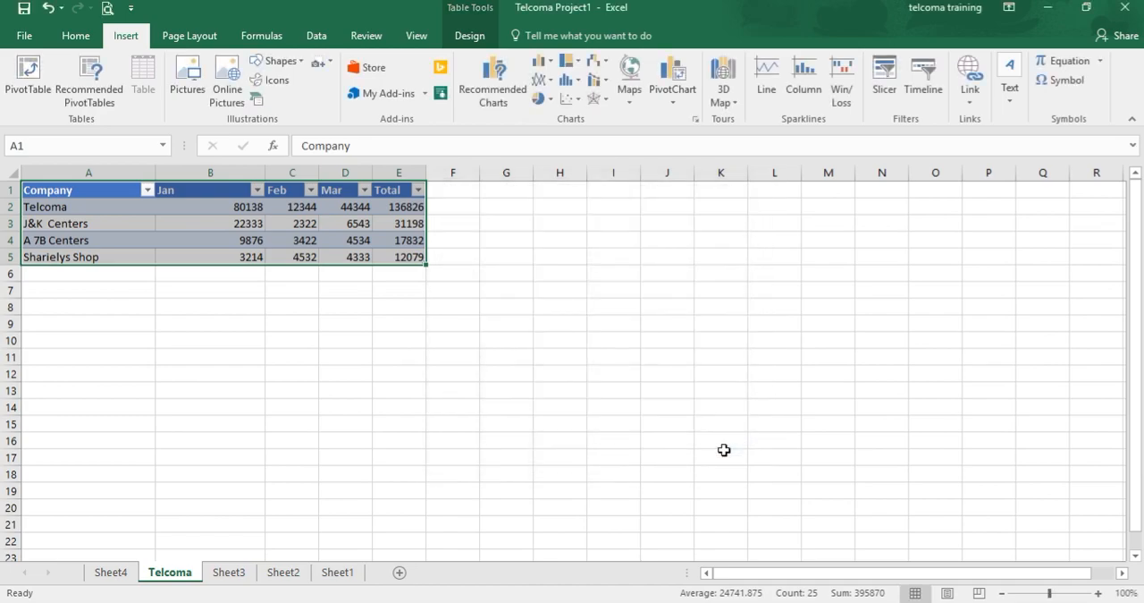